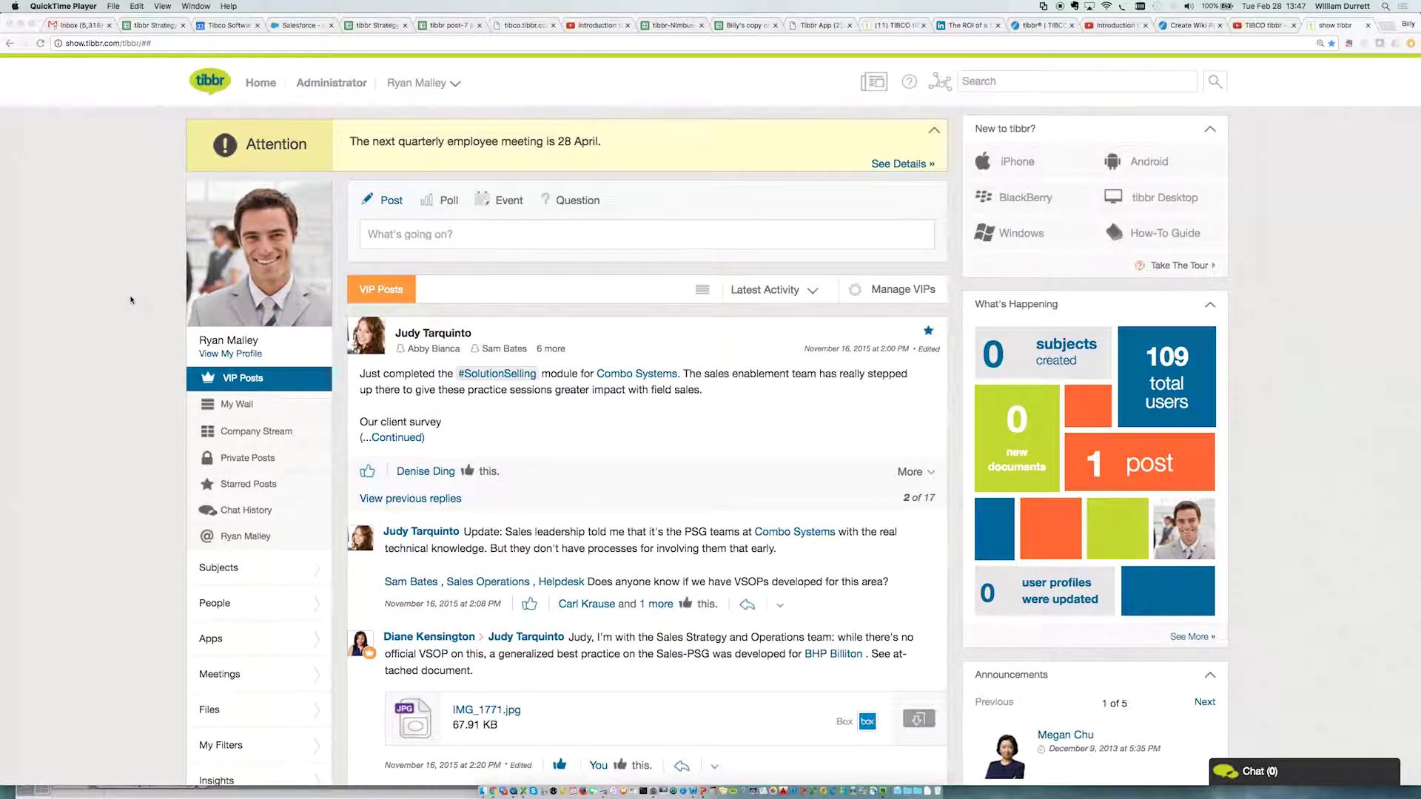
Open the full Subject Directory and expand Departments and its Engineering subject to show their subsubjects.
click(131, 300)
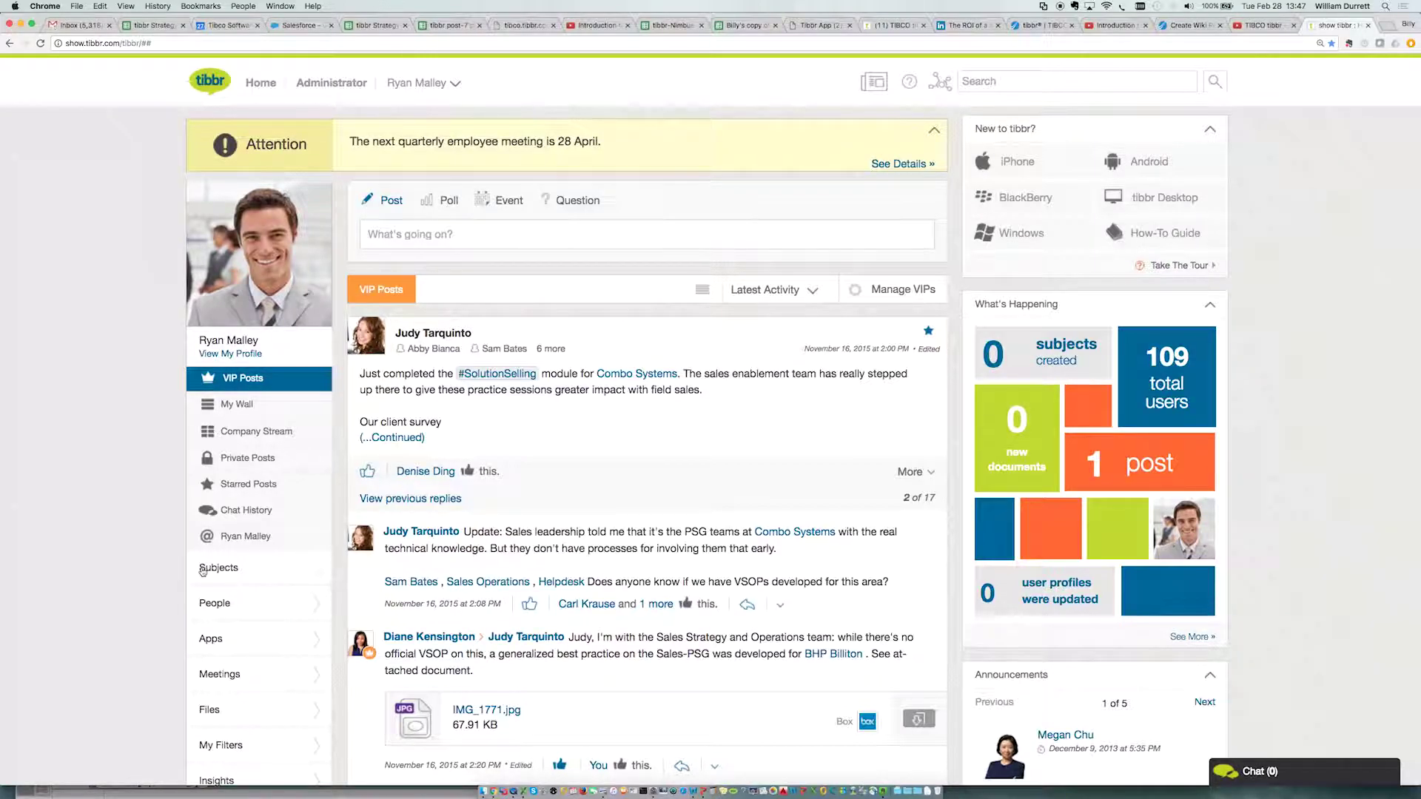
click(202, 570)
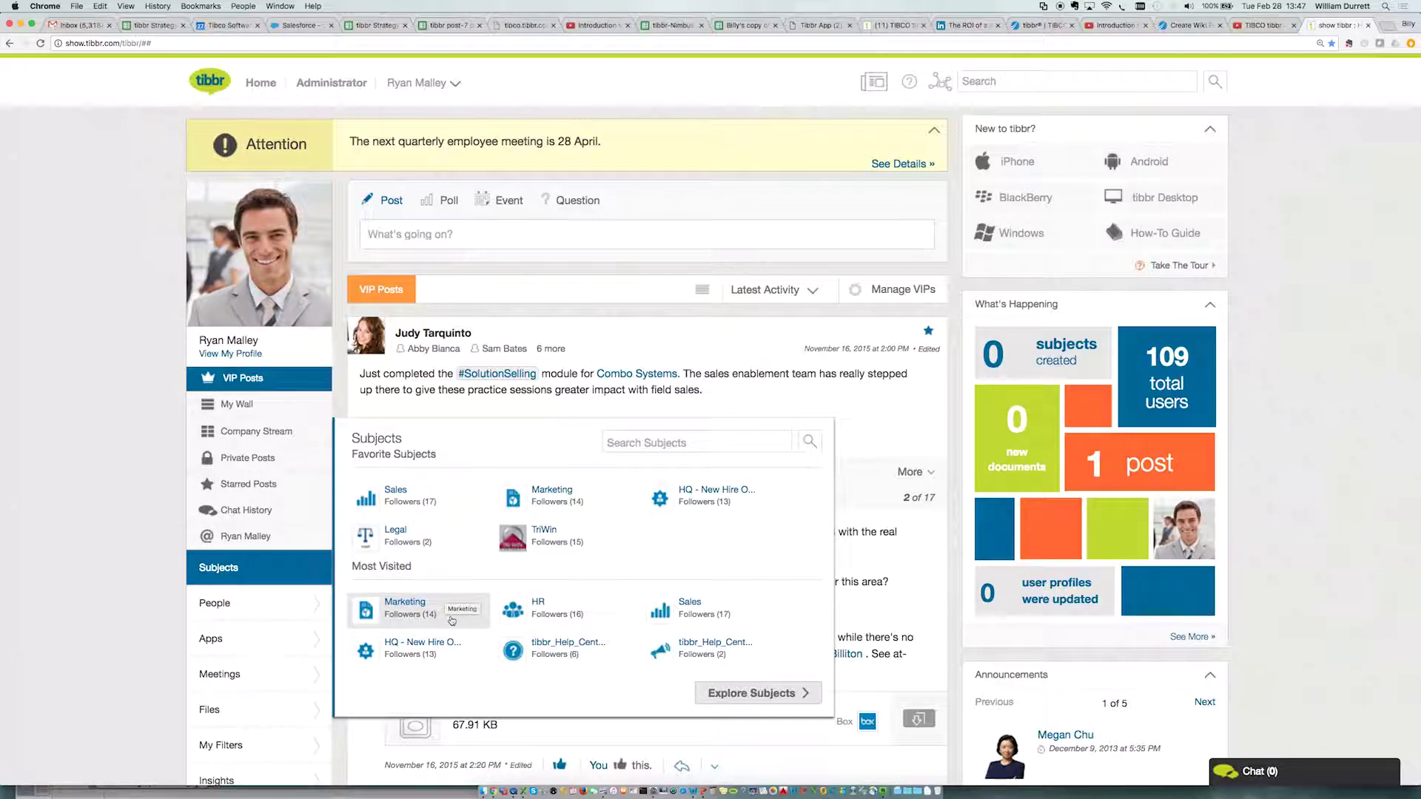
click(762, 694)
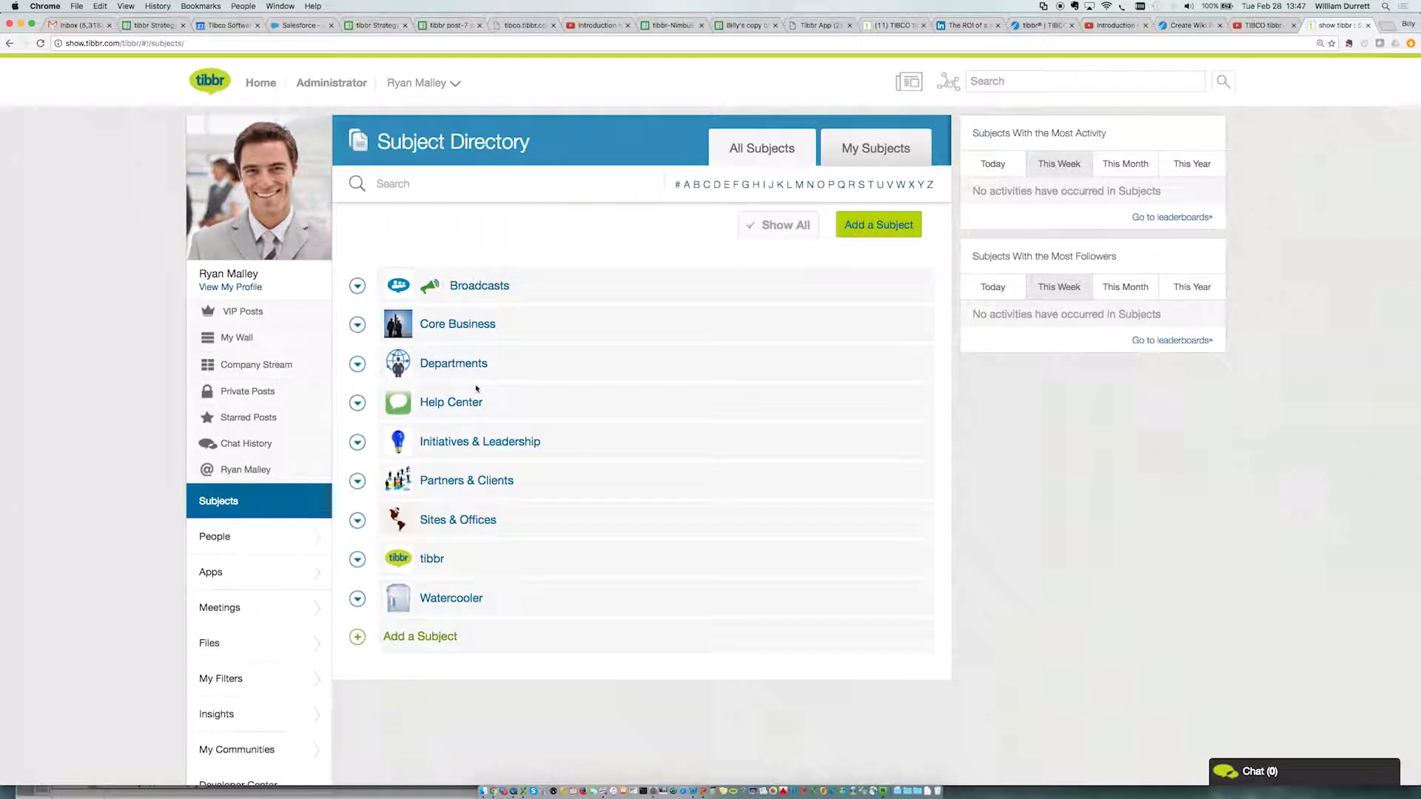
click(358, 364)
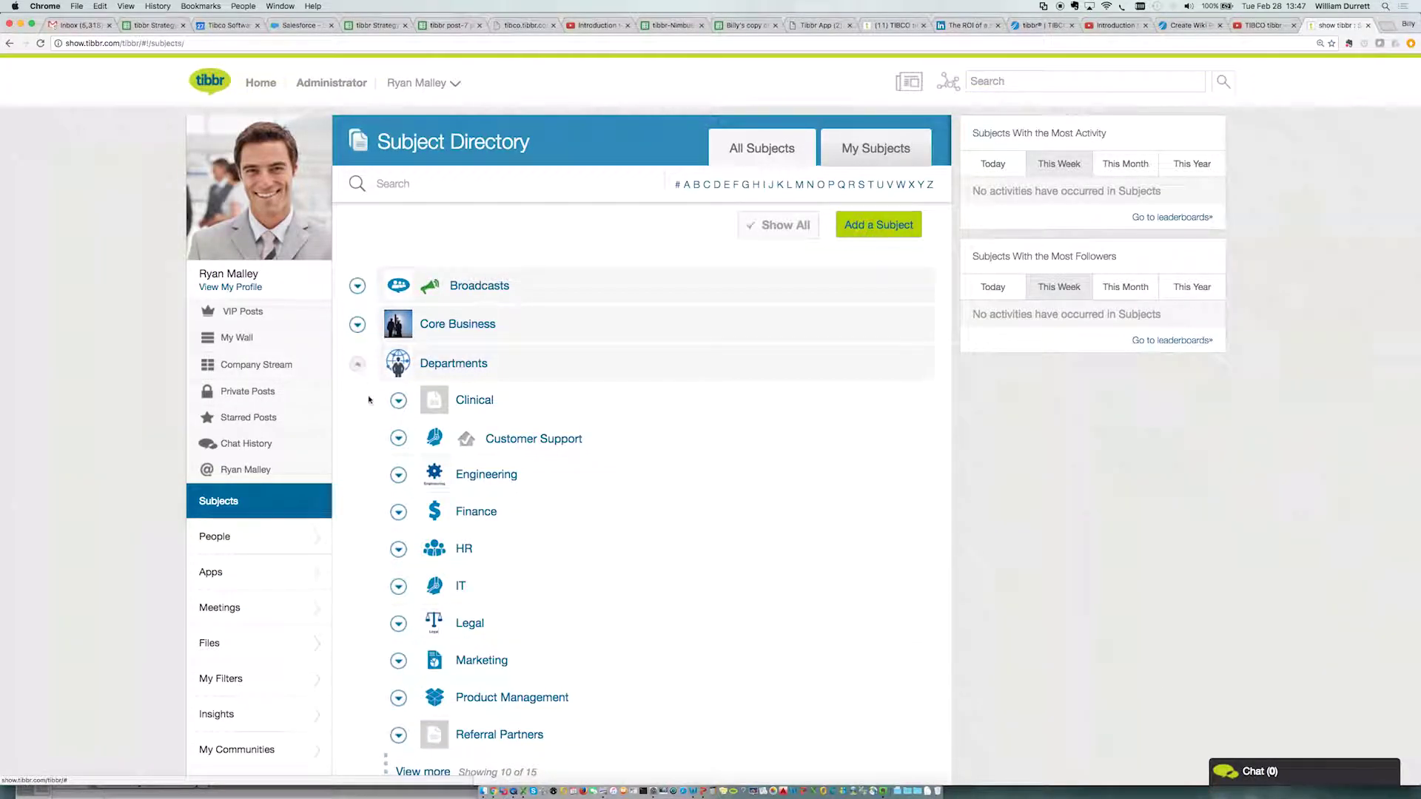
click(399, 475)
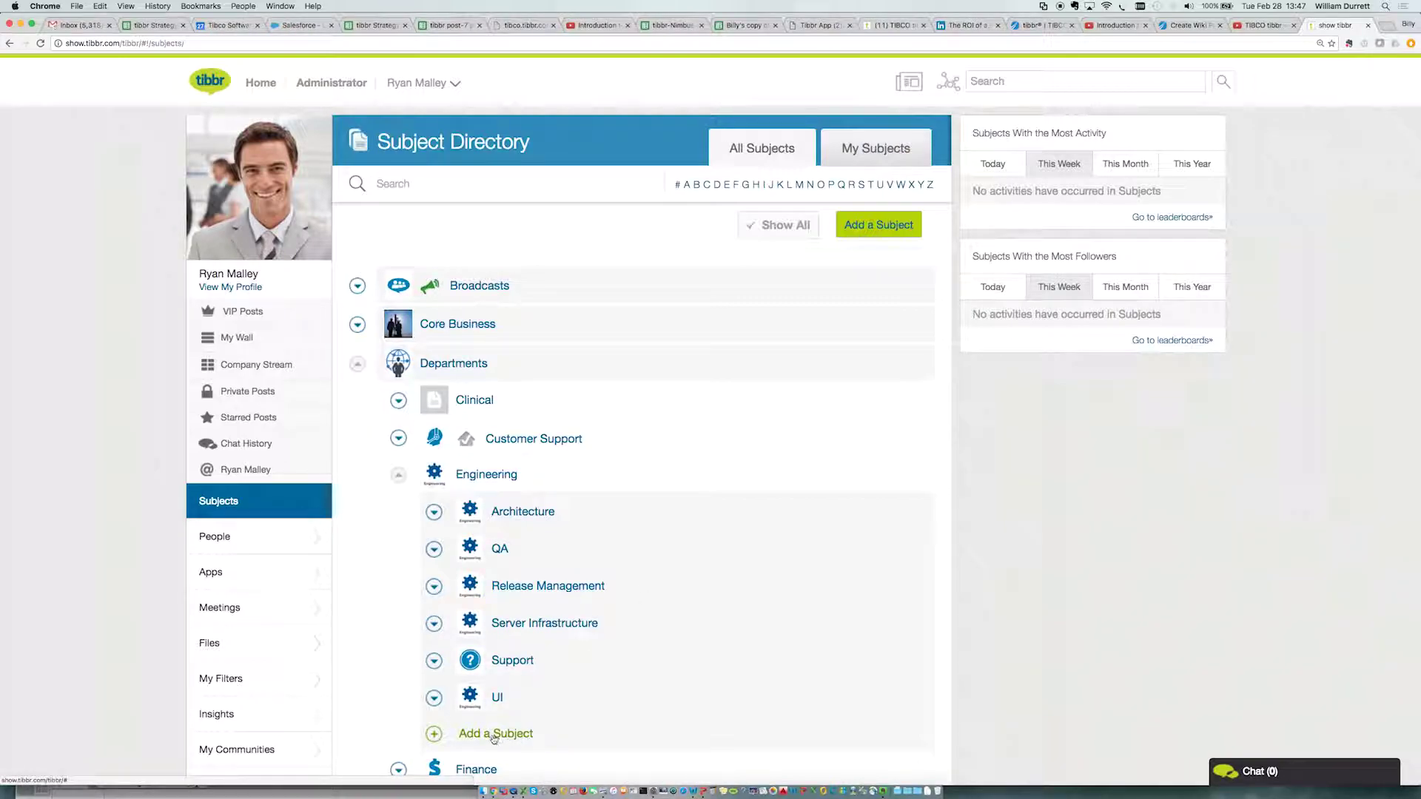
Open the form for adding a subject and examine its name, display name and description fields.
click(880, 225)
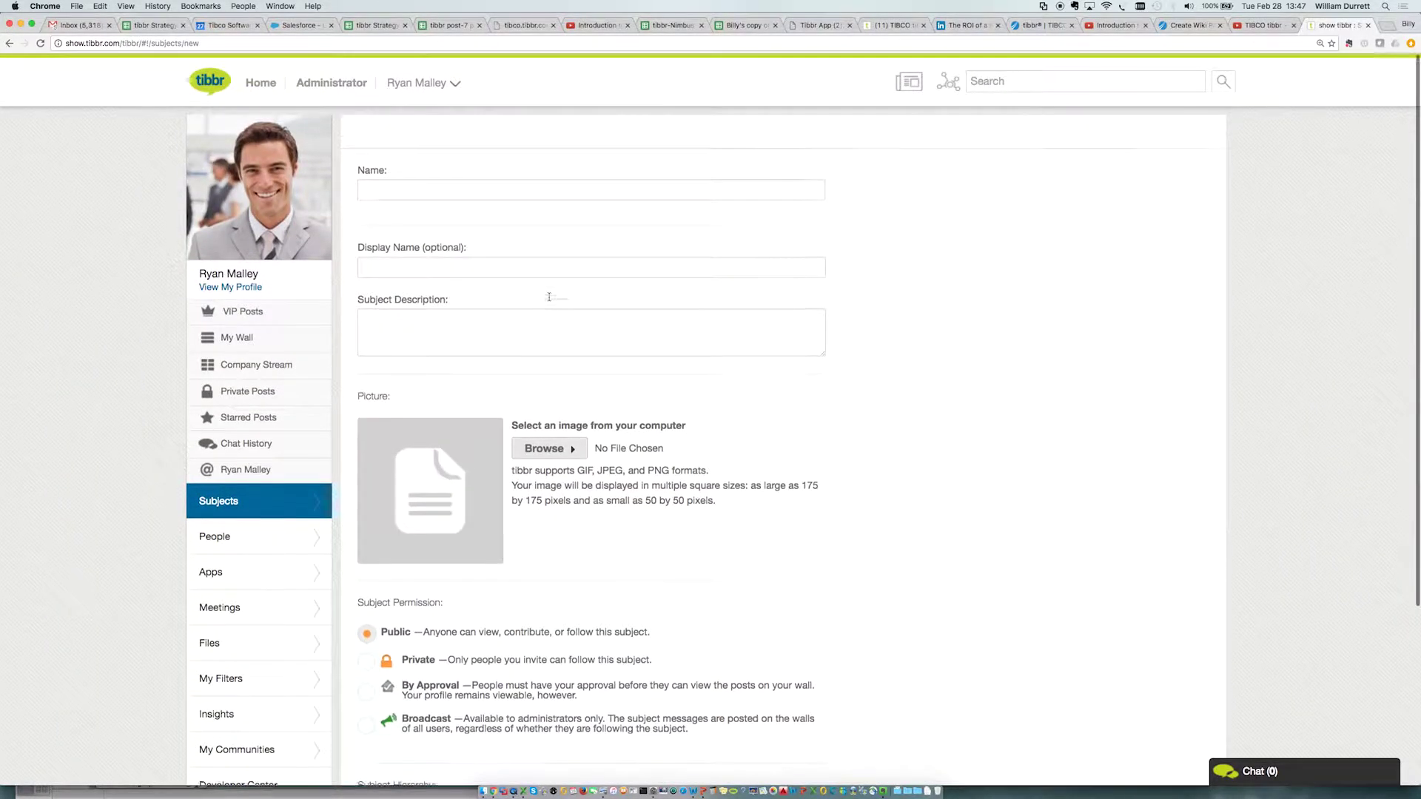
click(414, 191)
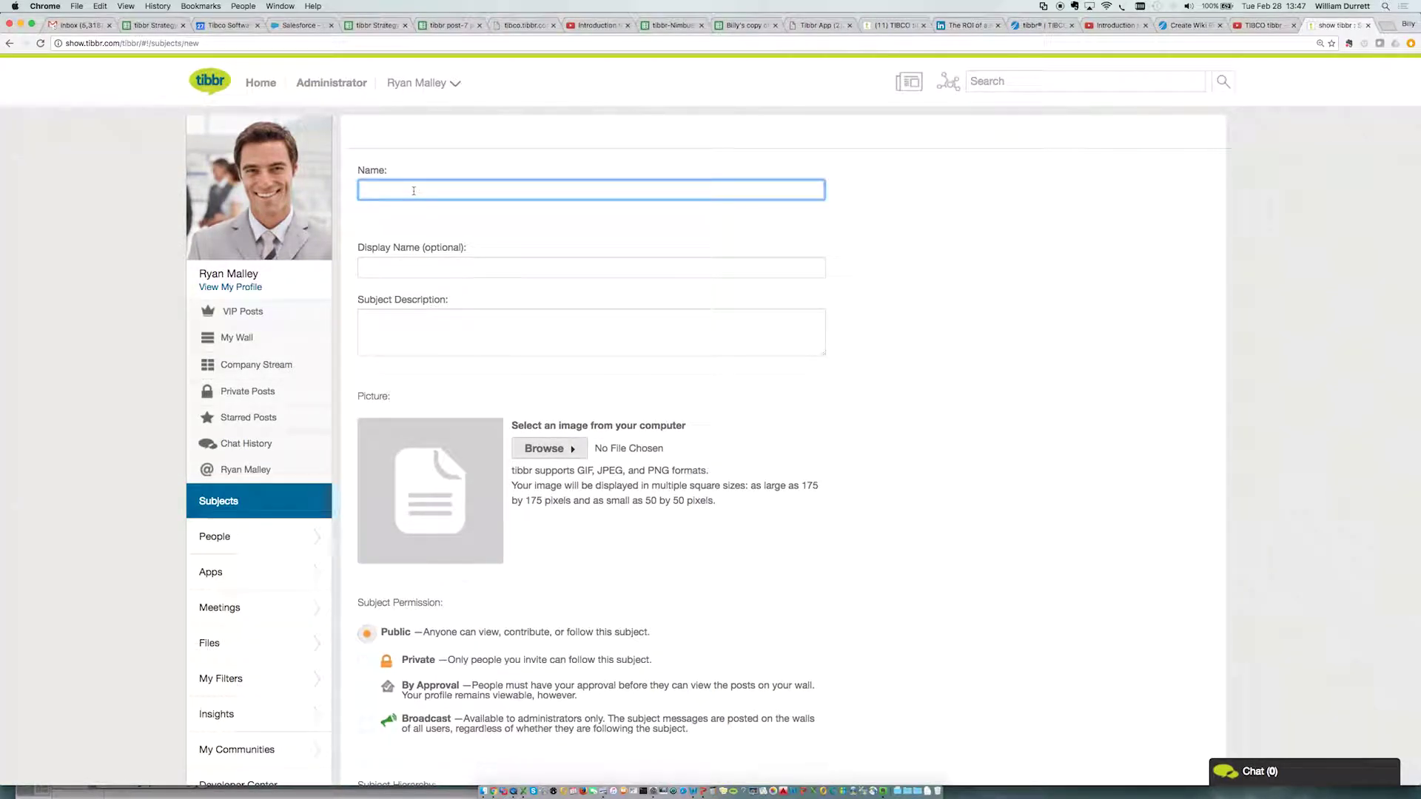
click(406, 267)
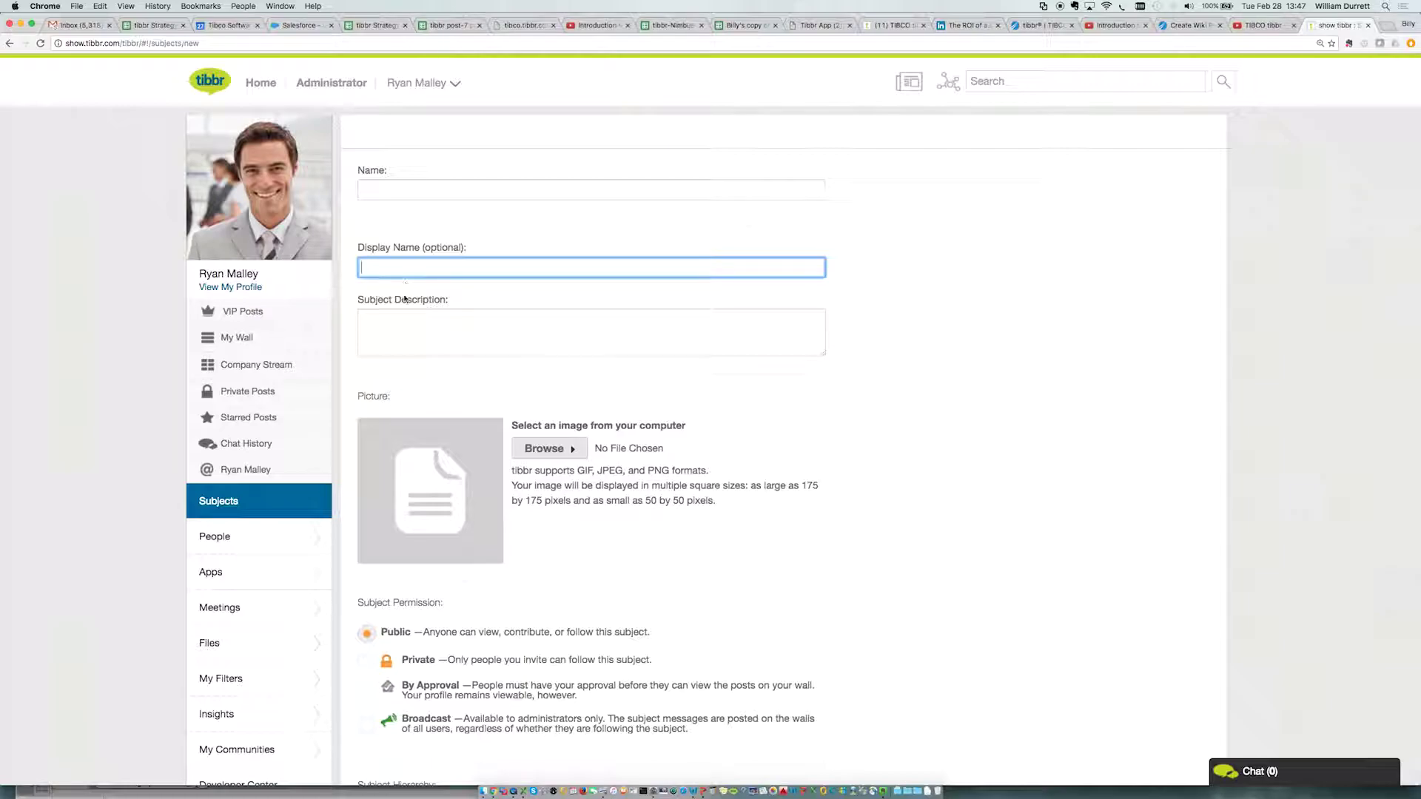
click(403, 328)
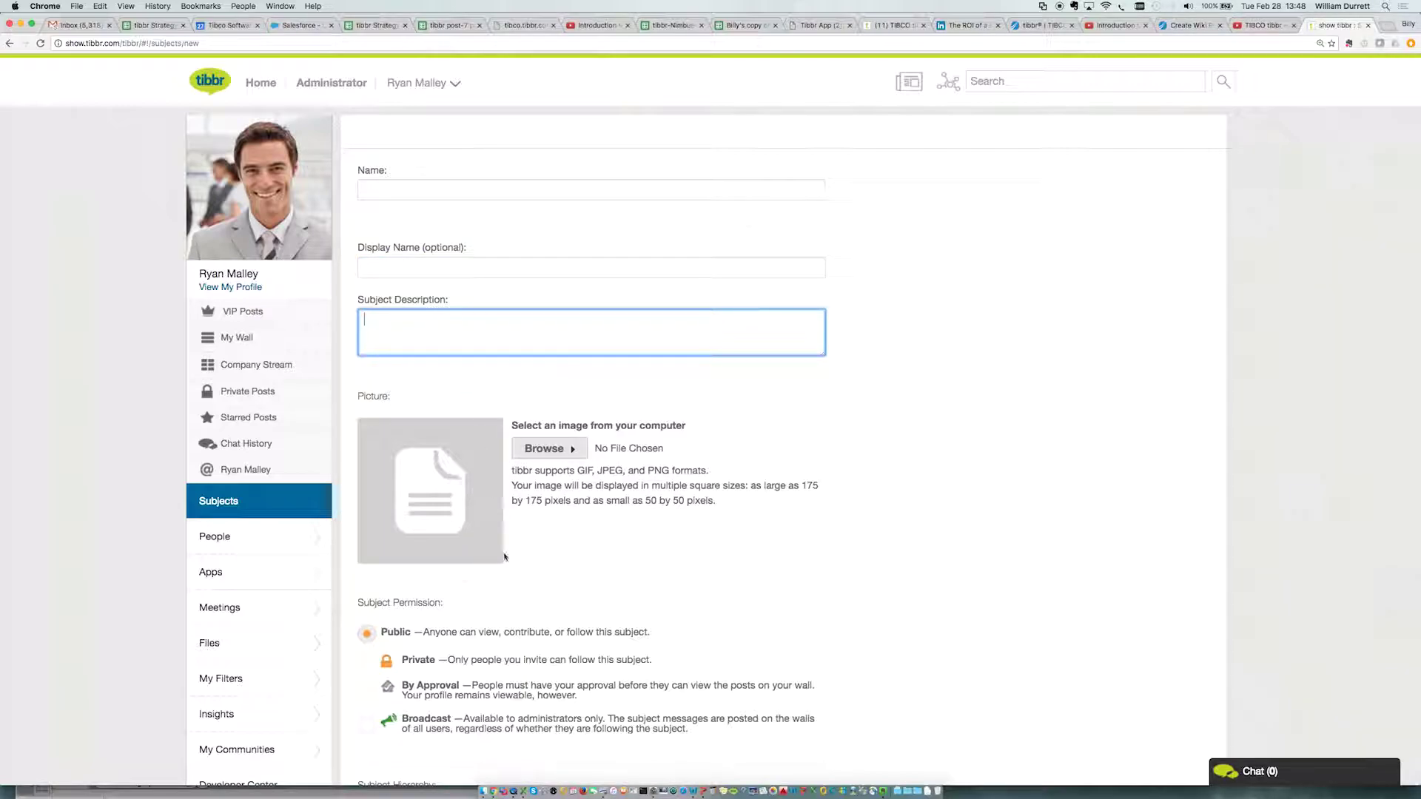
Try the Private, By Approval and Broadcast permissions for the new subject and review the remaining settings.
scroll(504, 557, down, 4)
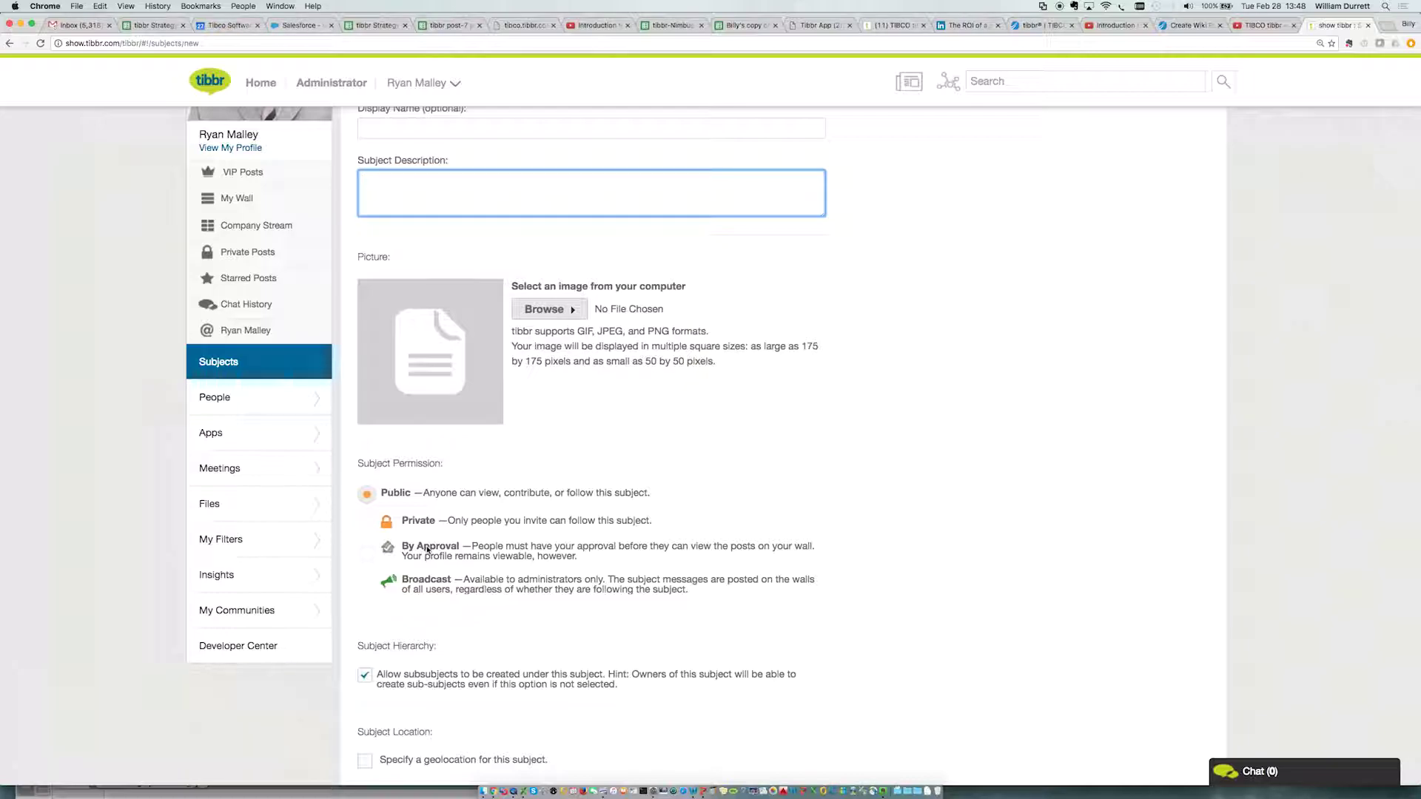
click(366, 524)
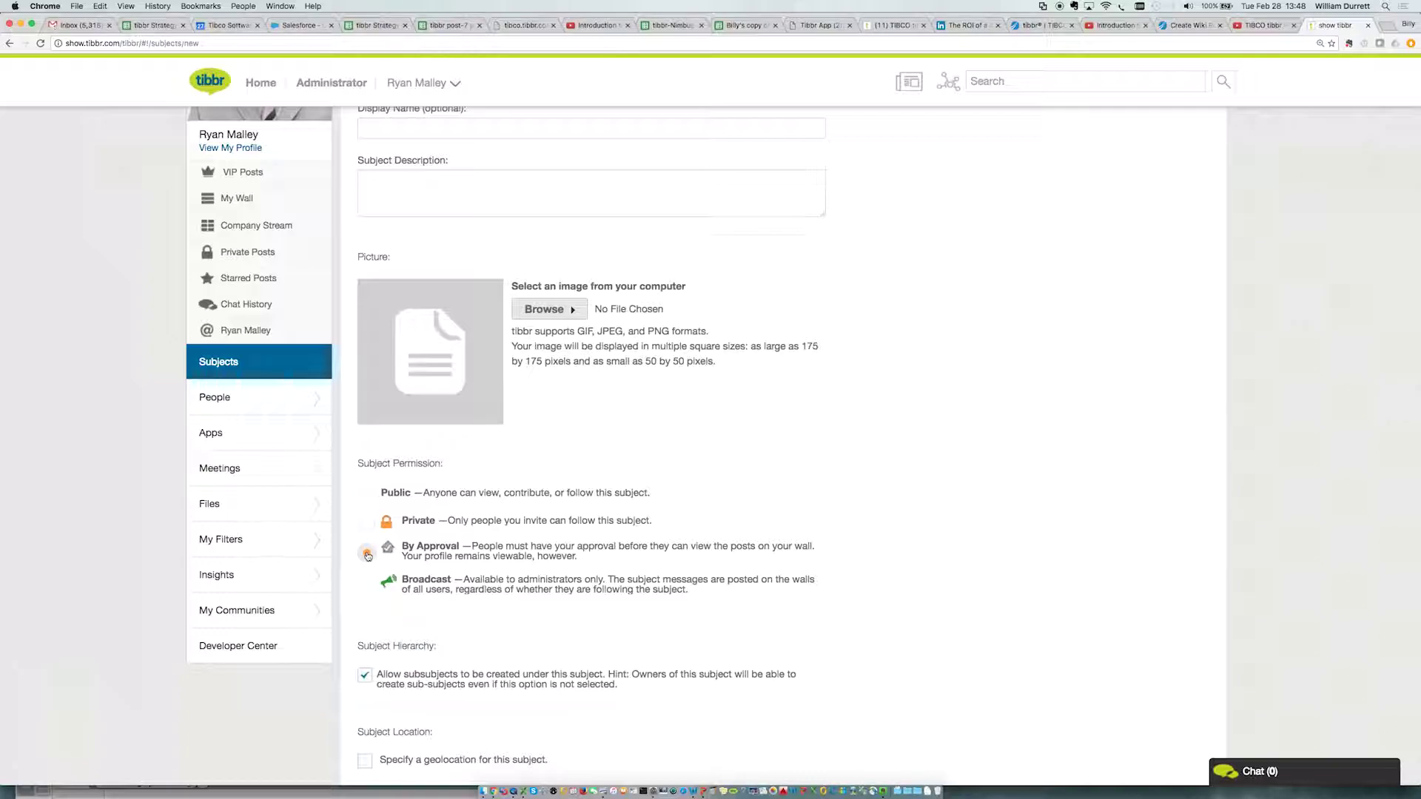
click(368, 591)
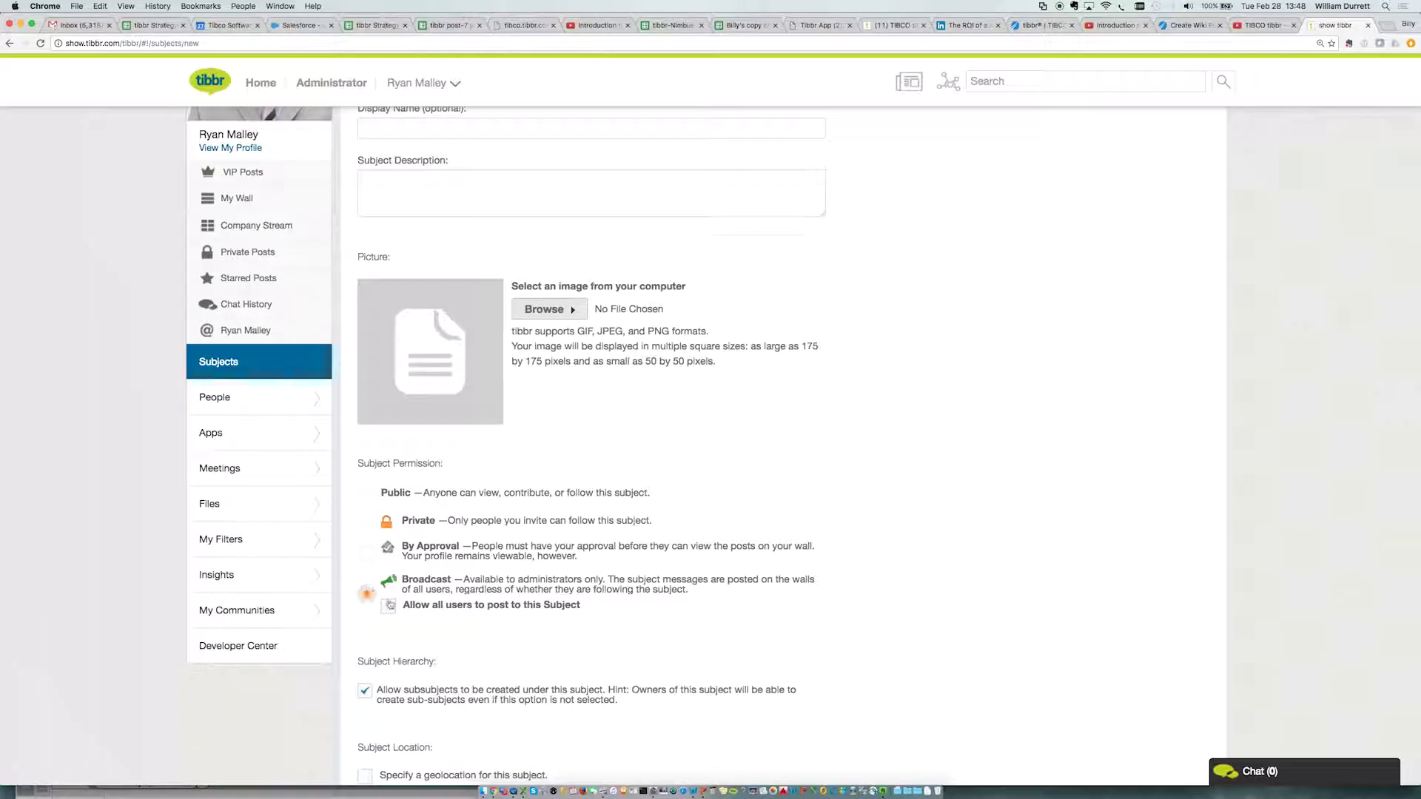
scroll(406, 613, down, 3)
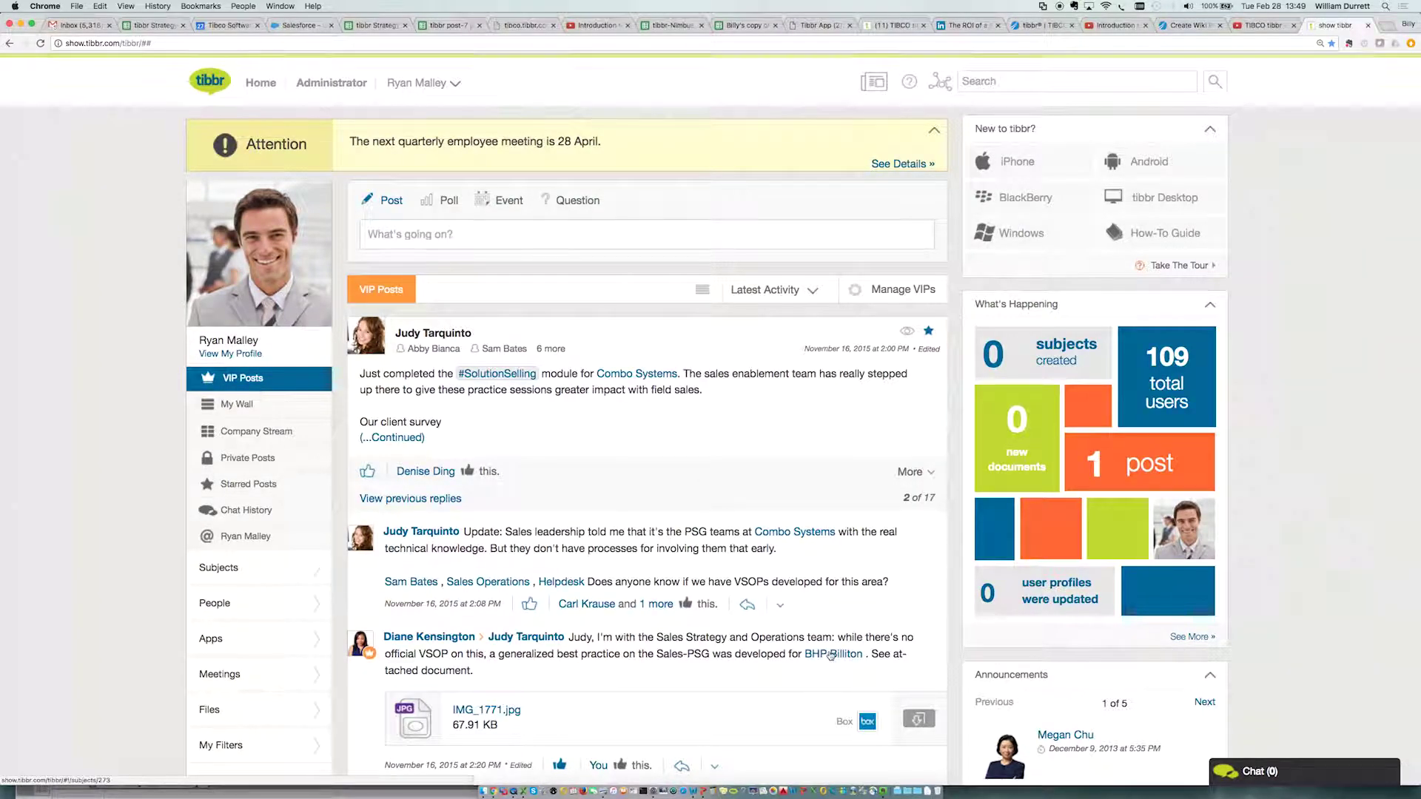
Open the Combo Systems subject from the VIP post that mentions it and read through its wall posts.
mouse_move(830, 655)
click(993, 772)
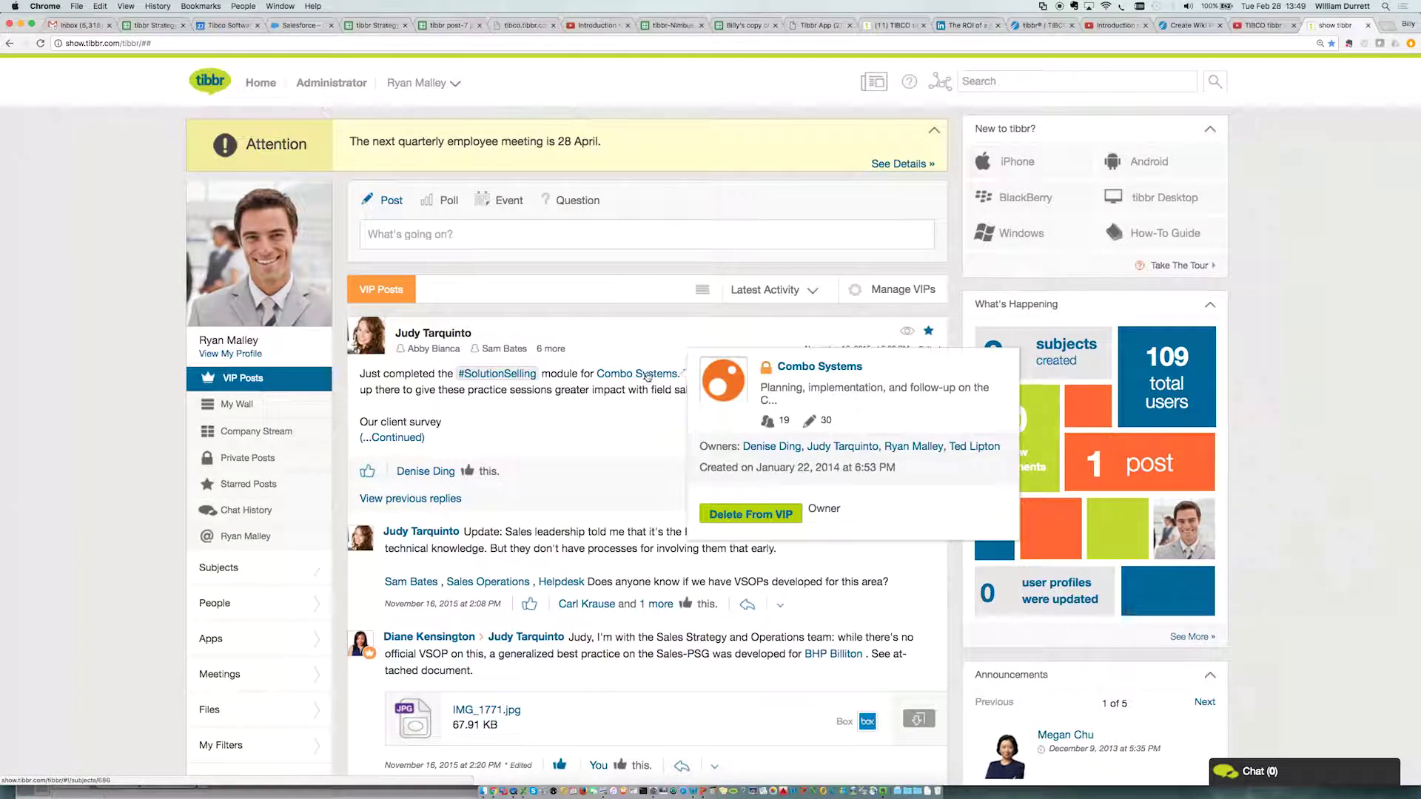
click(649, 376)
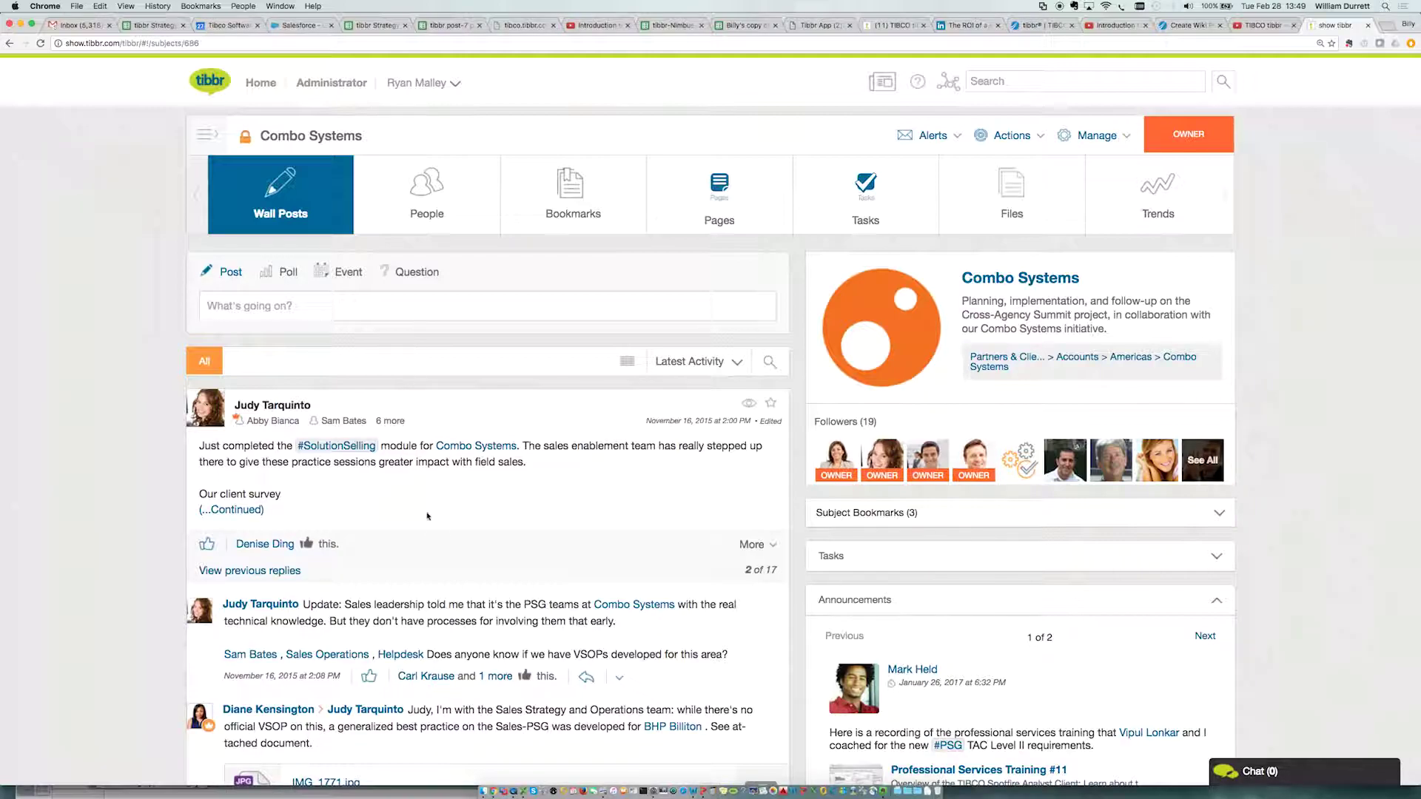
scroll(435, 532, down, 1)
scroll(436, 531, down, 2)
scroll(434, 528, down, 1)
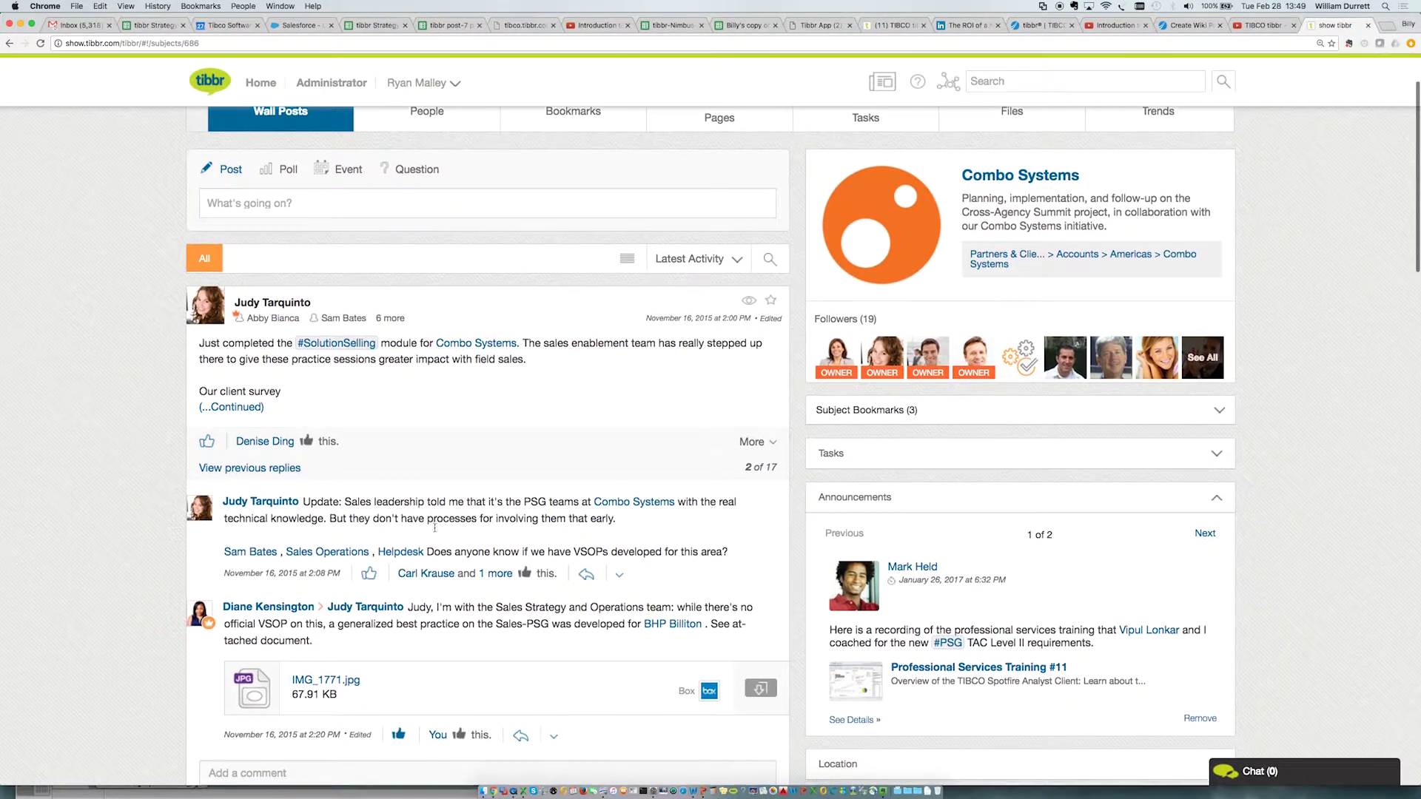
scroll(435, 528, down, 2)
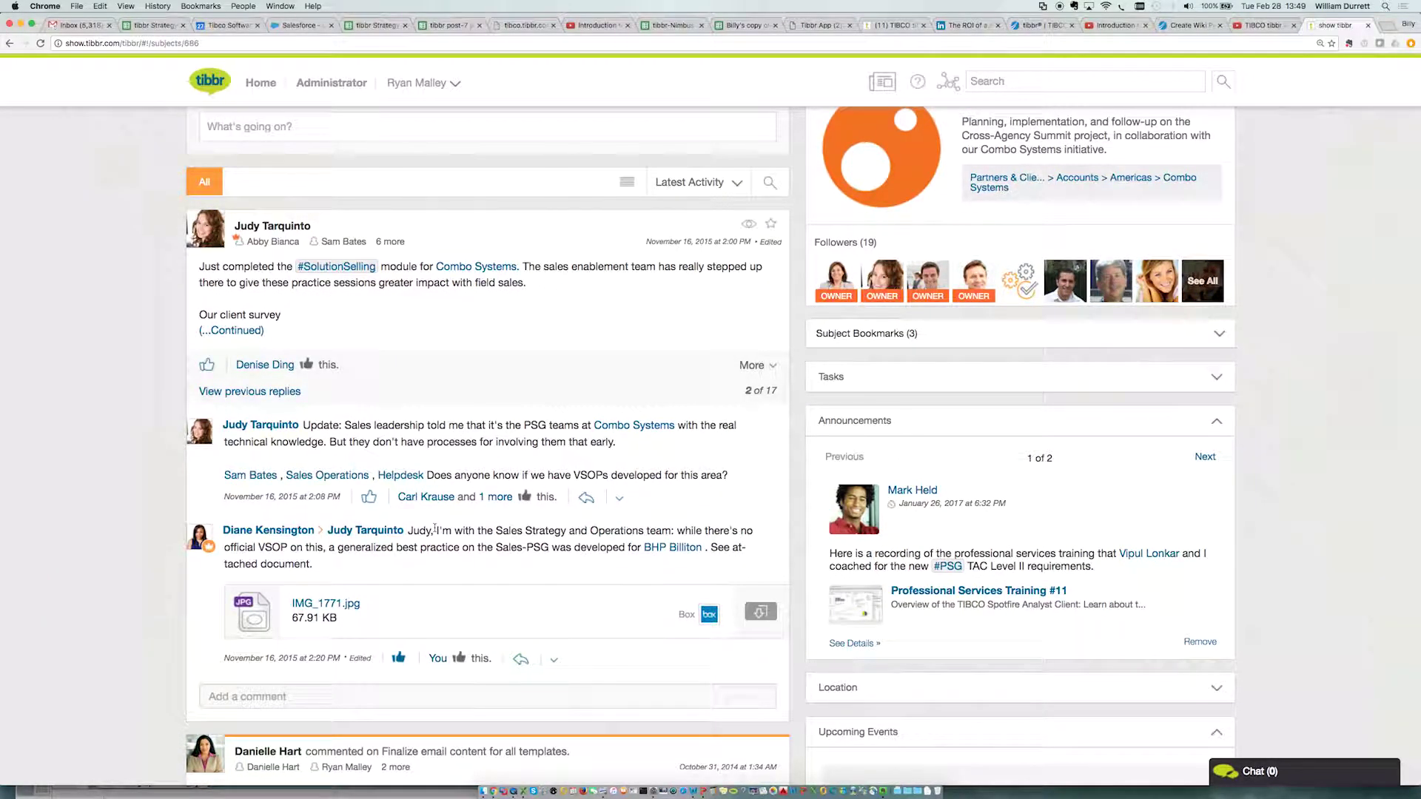
scroll(434, 530, down, 1)
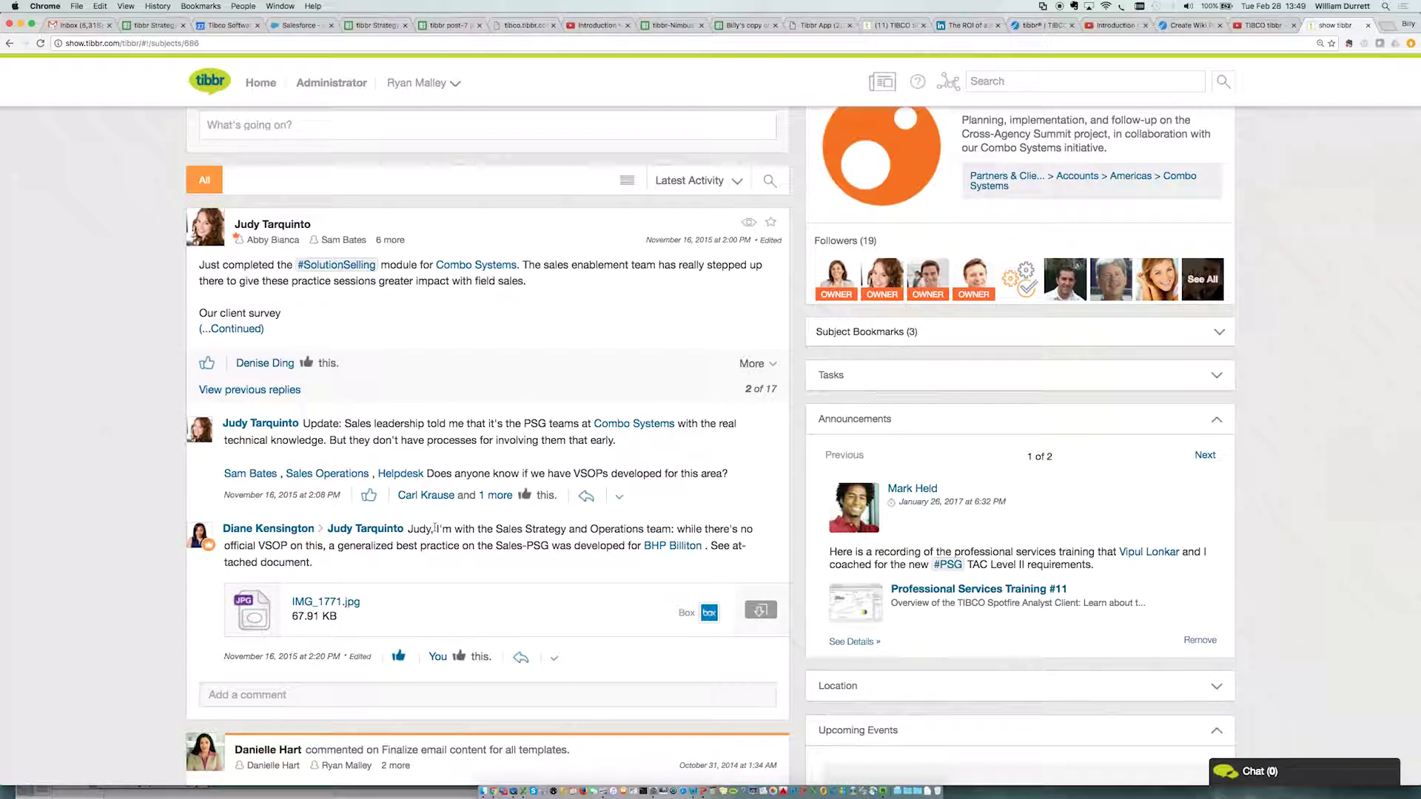
scroll(311, 334, up, 3)
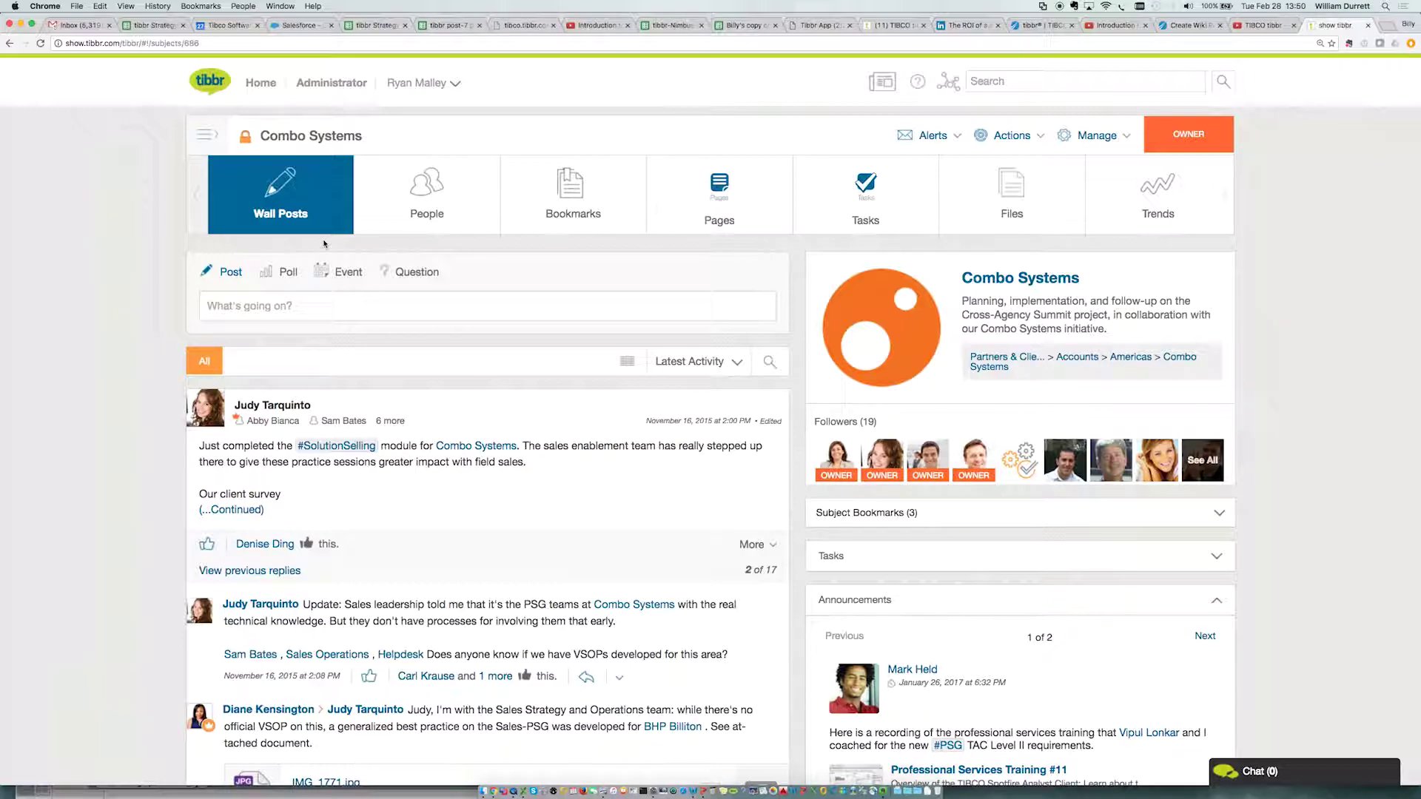
Look through the Combo Systems subject's People, Bookmarks, Pages, Tasks, Files and Trends sections.
click(413, 214)
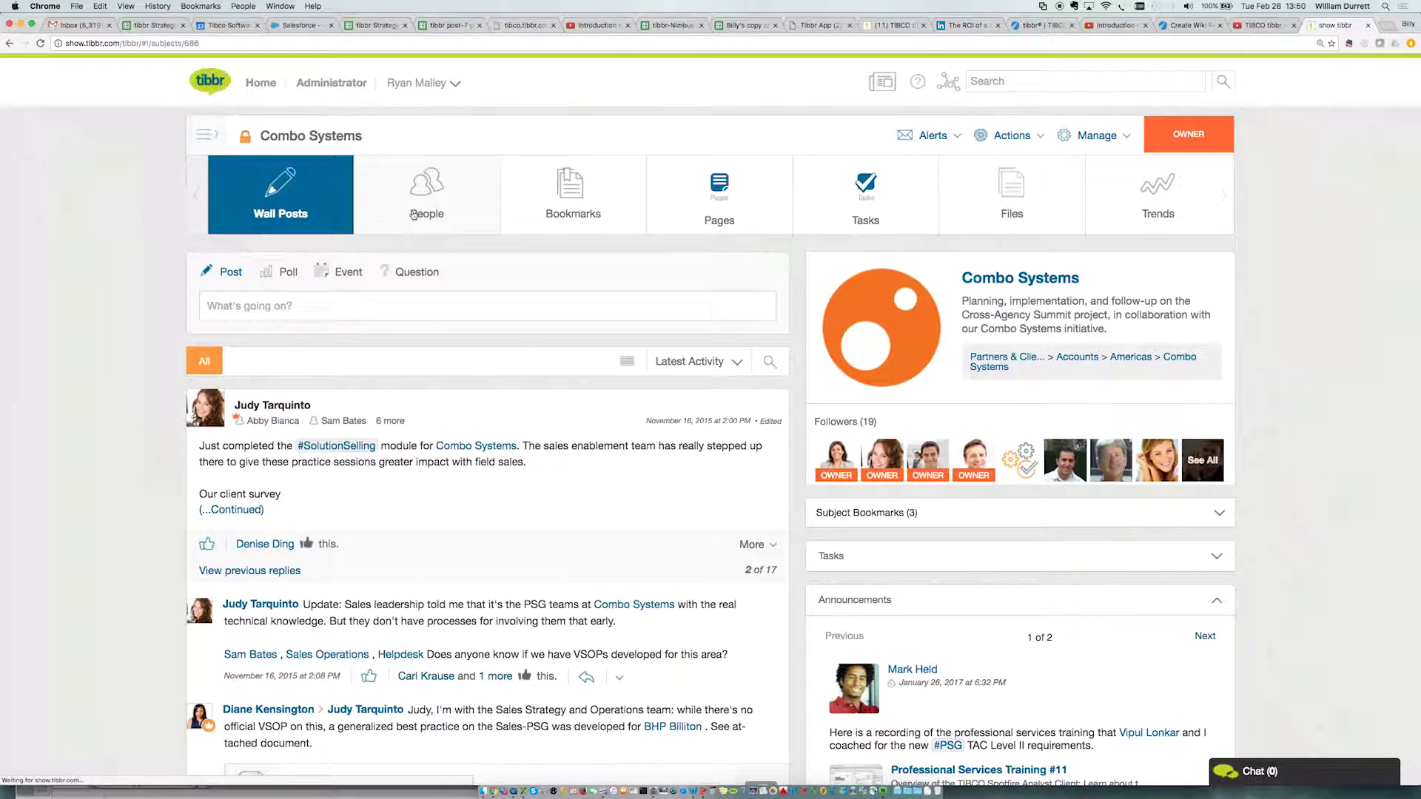
mouse_move(413, 215)
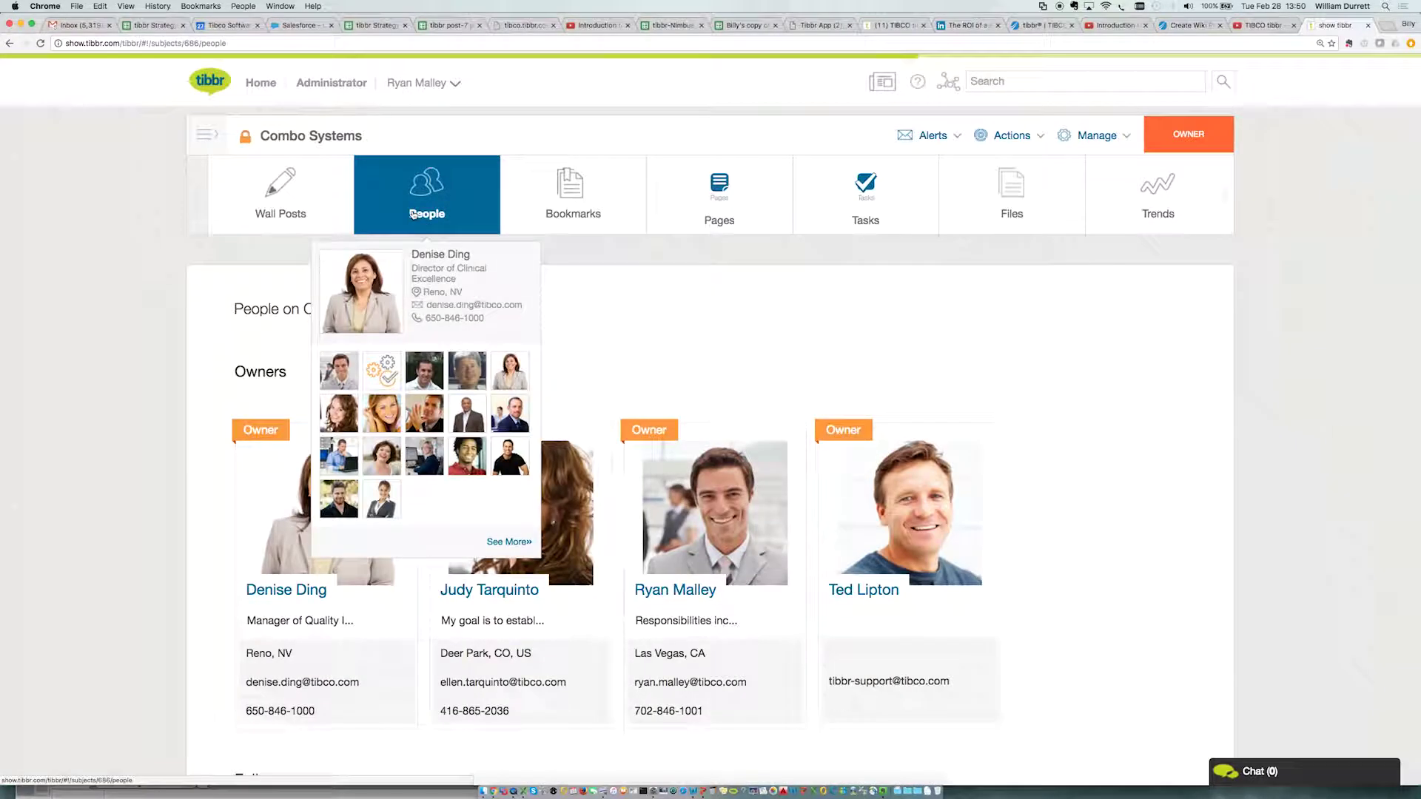
click(567, 202)
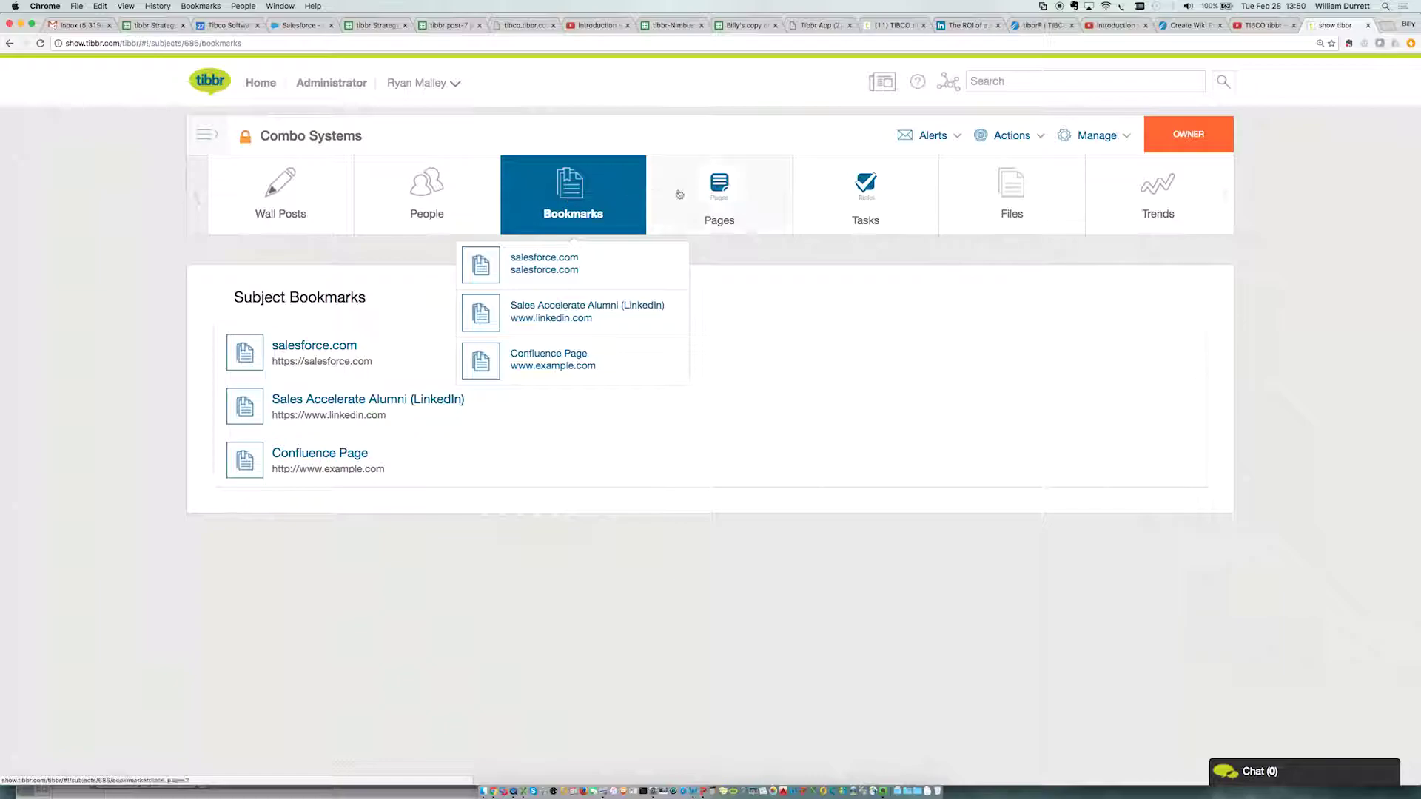
click(720, 194)
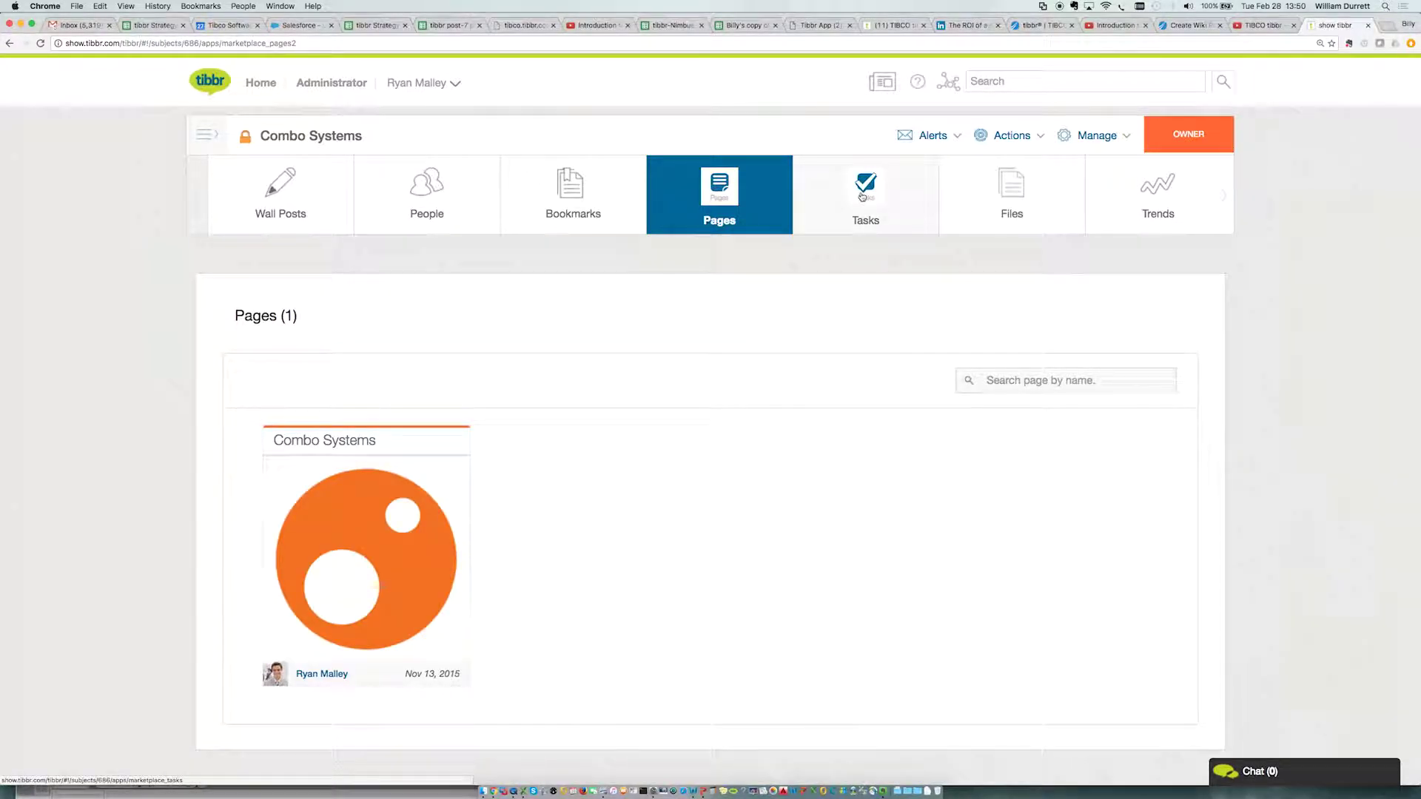
click(915, 185)
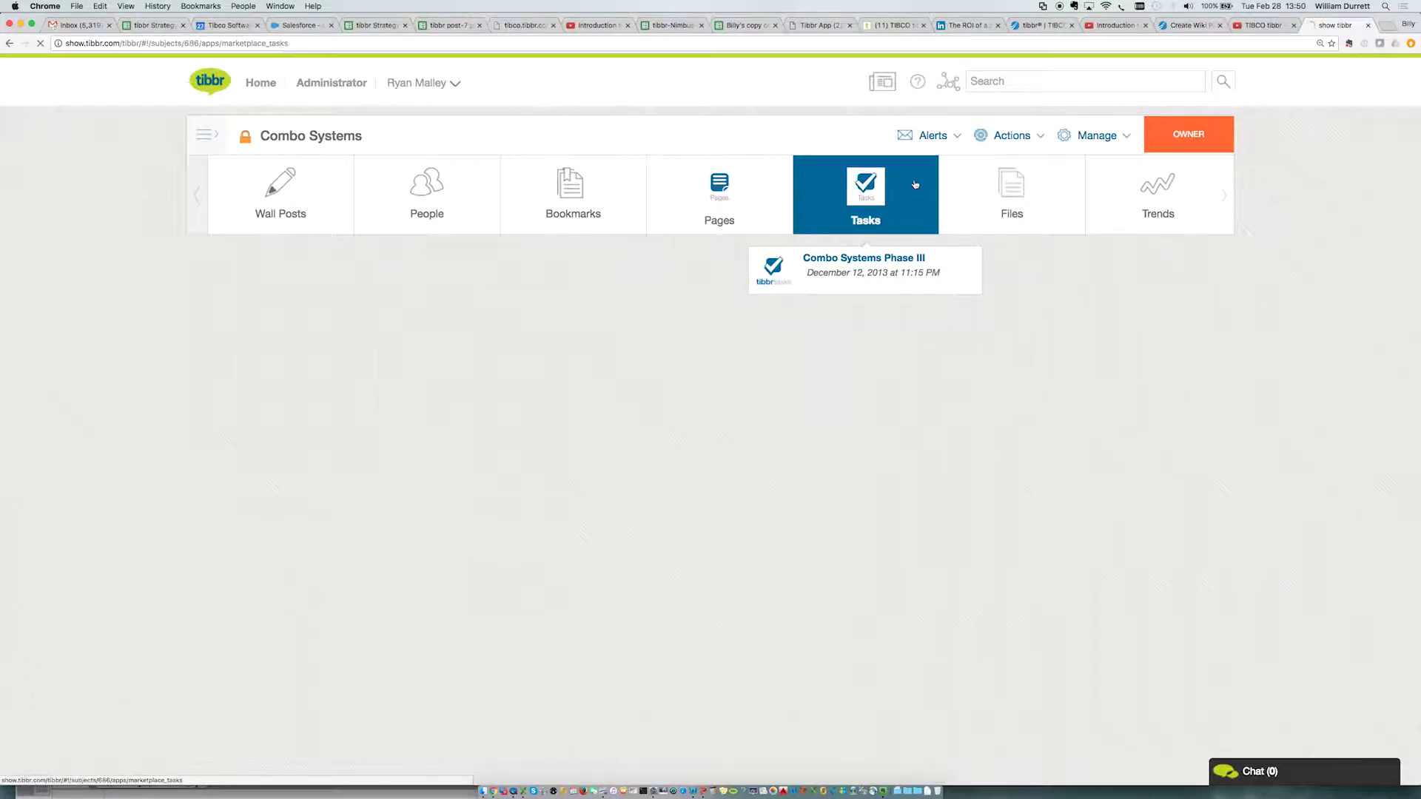
click(1014, 183)
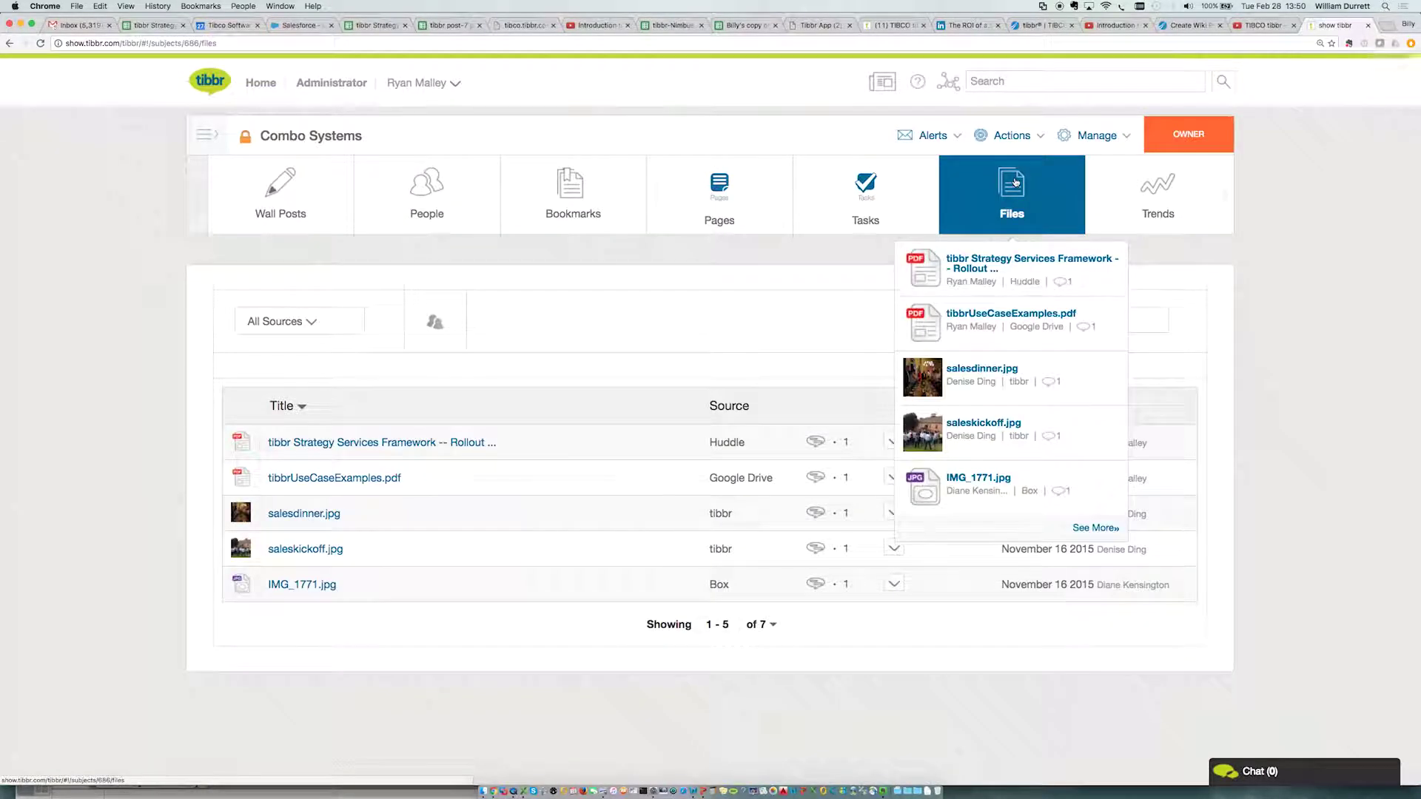
click(1141, 199)
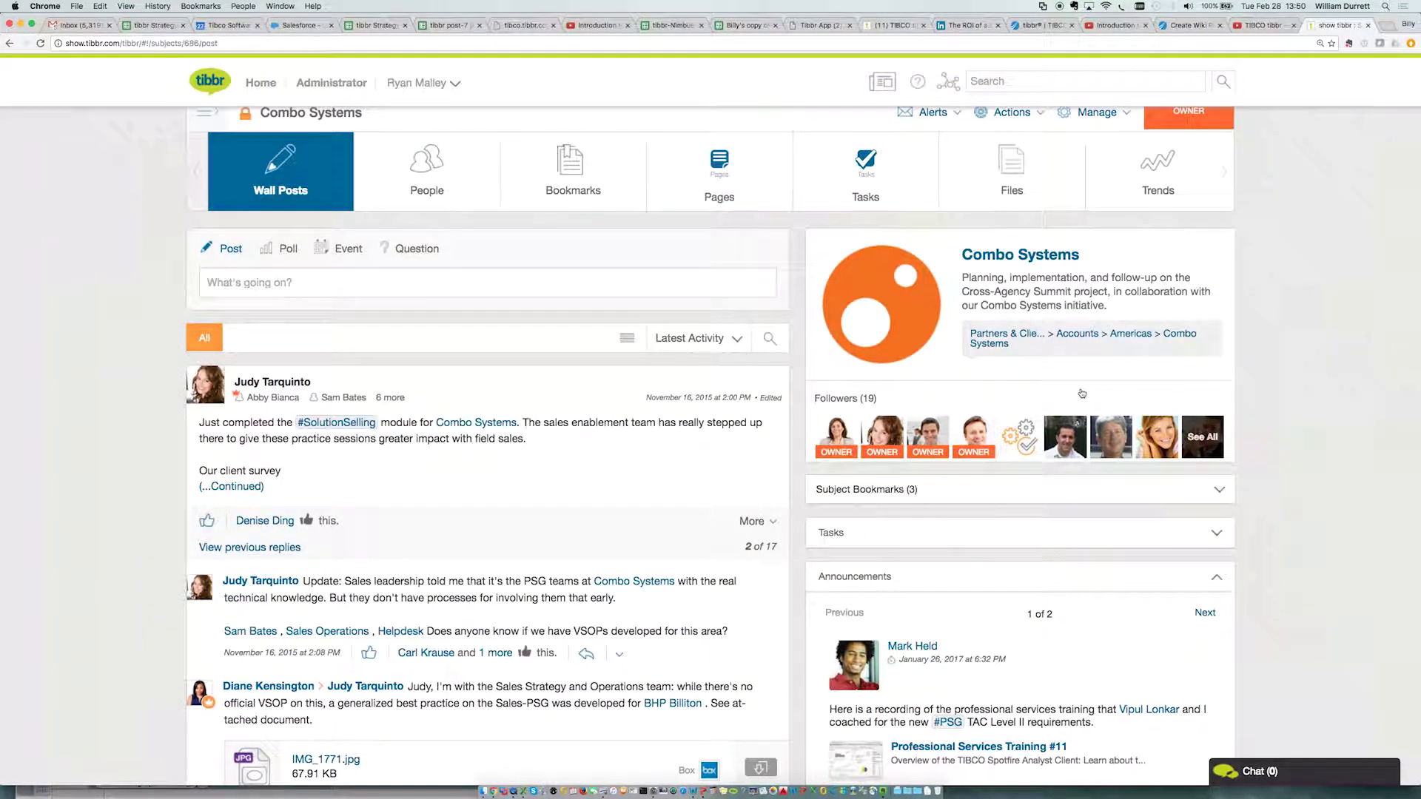
Examine the Combo Systems wall's widgets, including followers, announcements, upcoming events, timeline, subsubjects and ideas.
mouse_move(1082, 436)
scroll(1198, 552, down, 5)
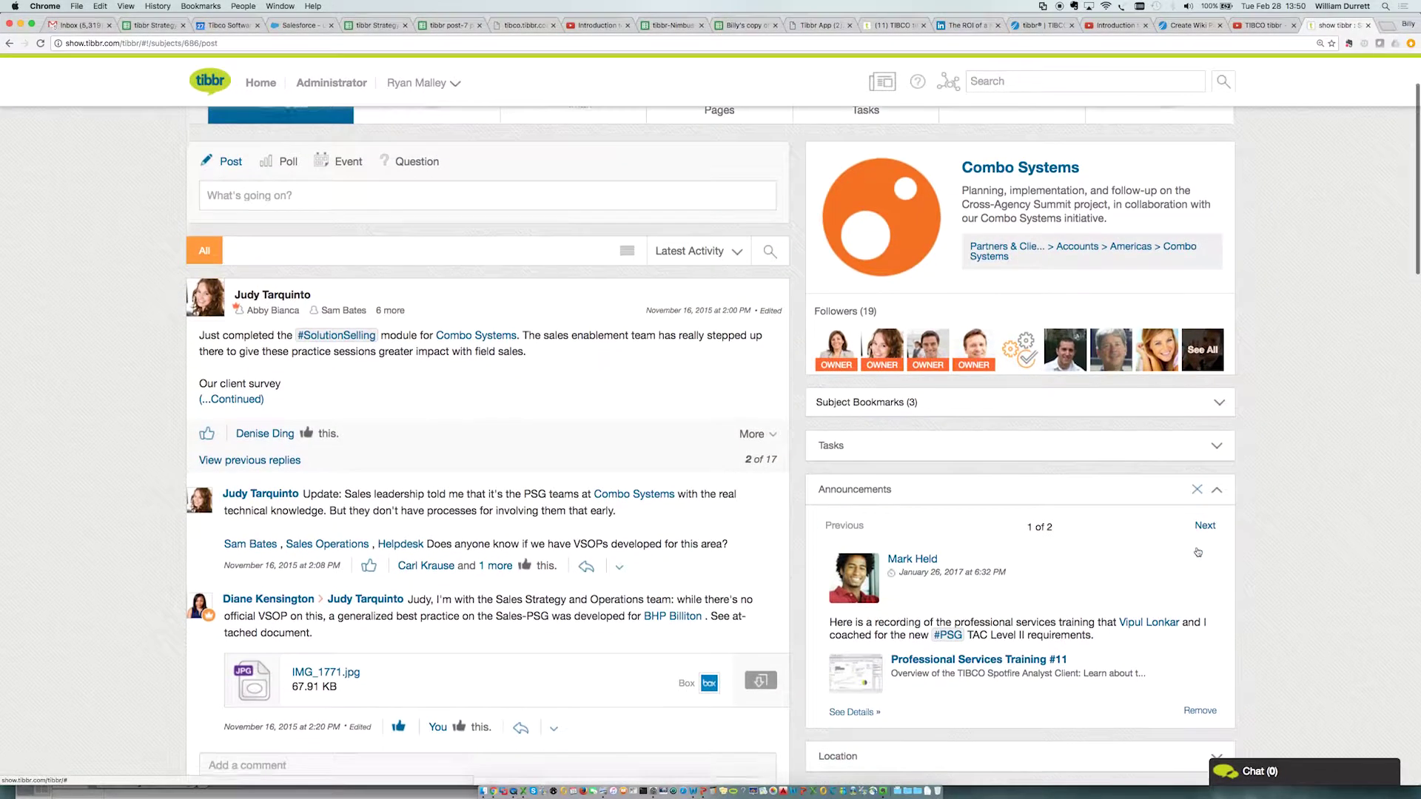
scroll(1198, 552, down, 10)
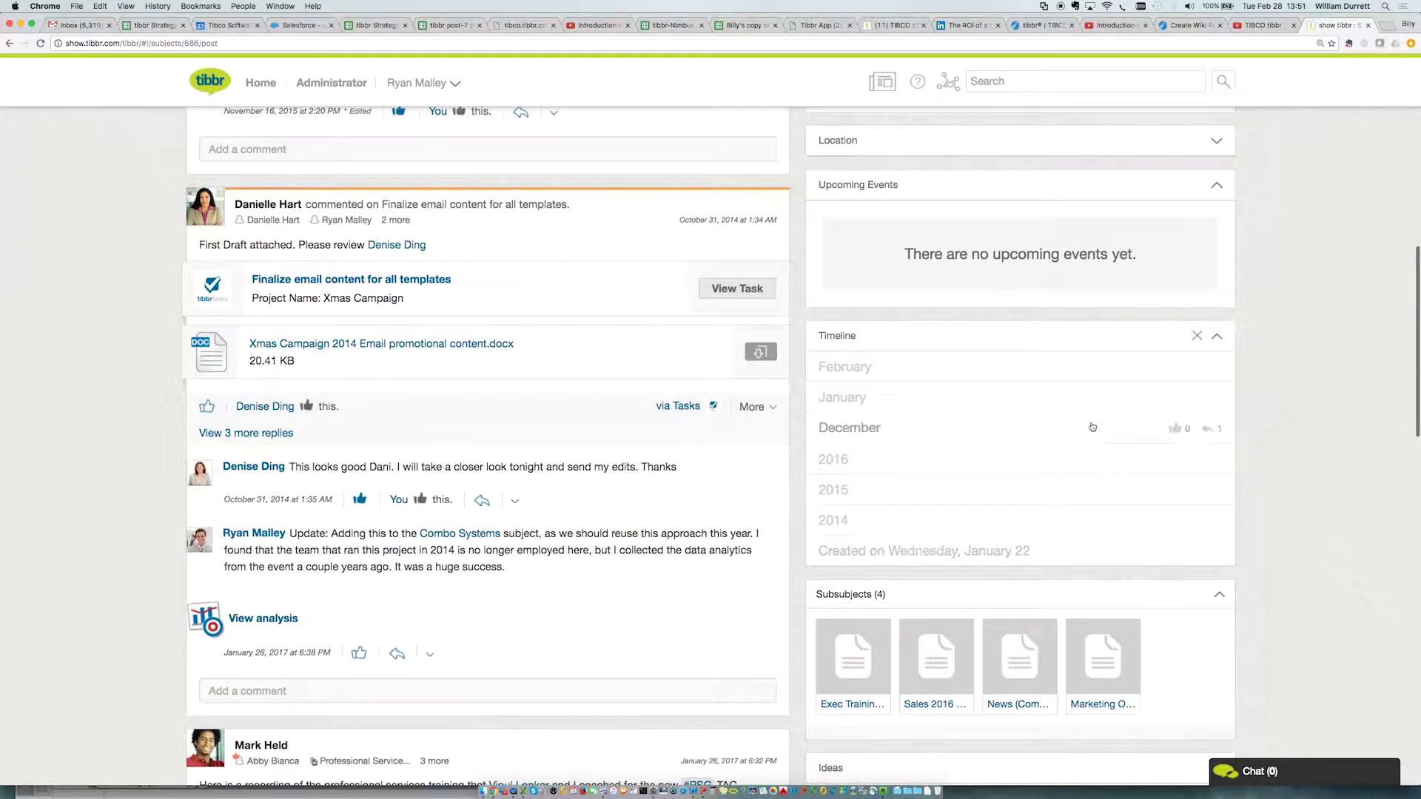
scroll(1092, 427, down, 5)
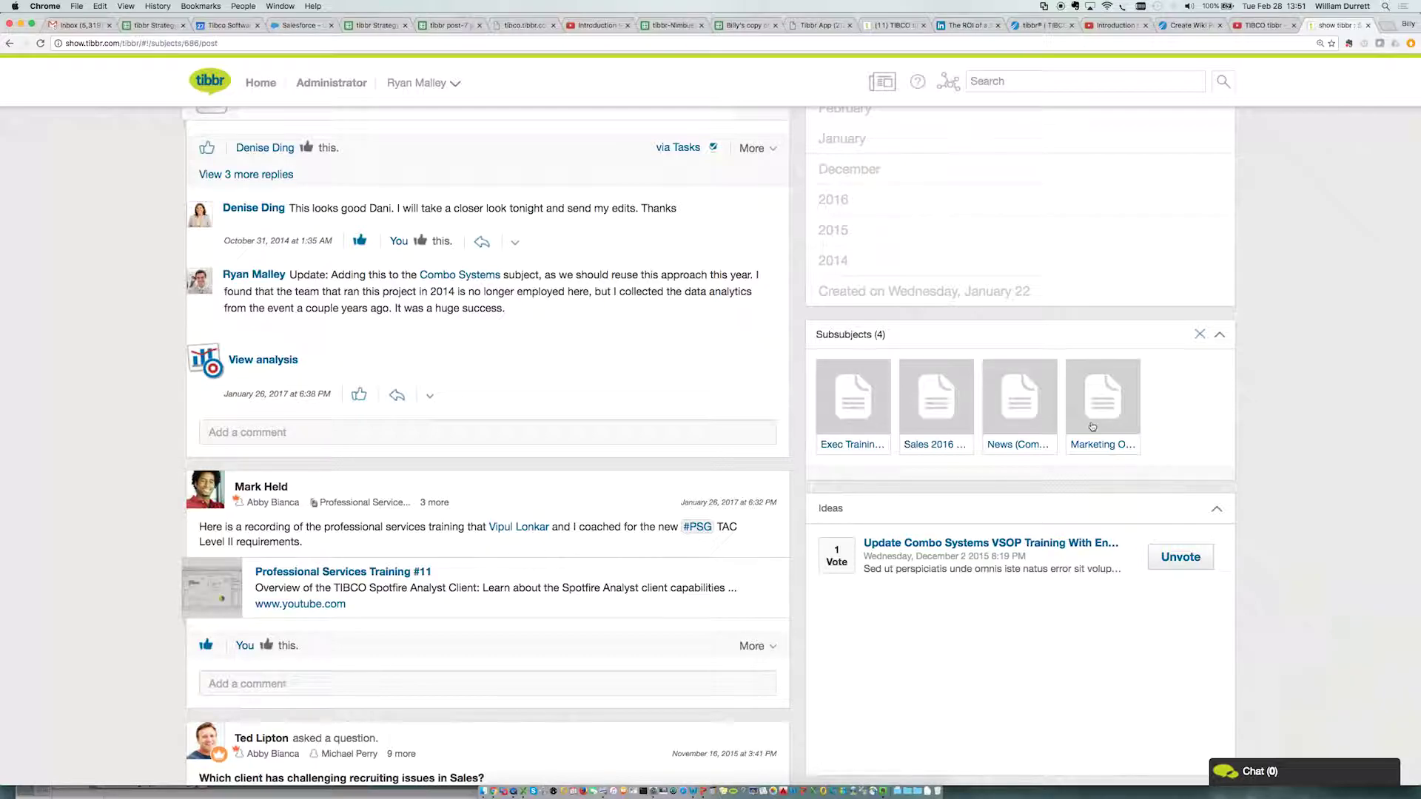
scroll(1093, 427, up, 15)
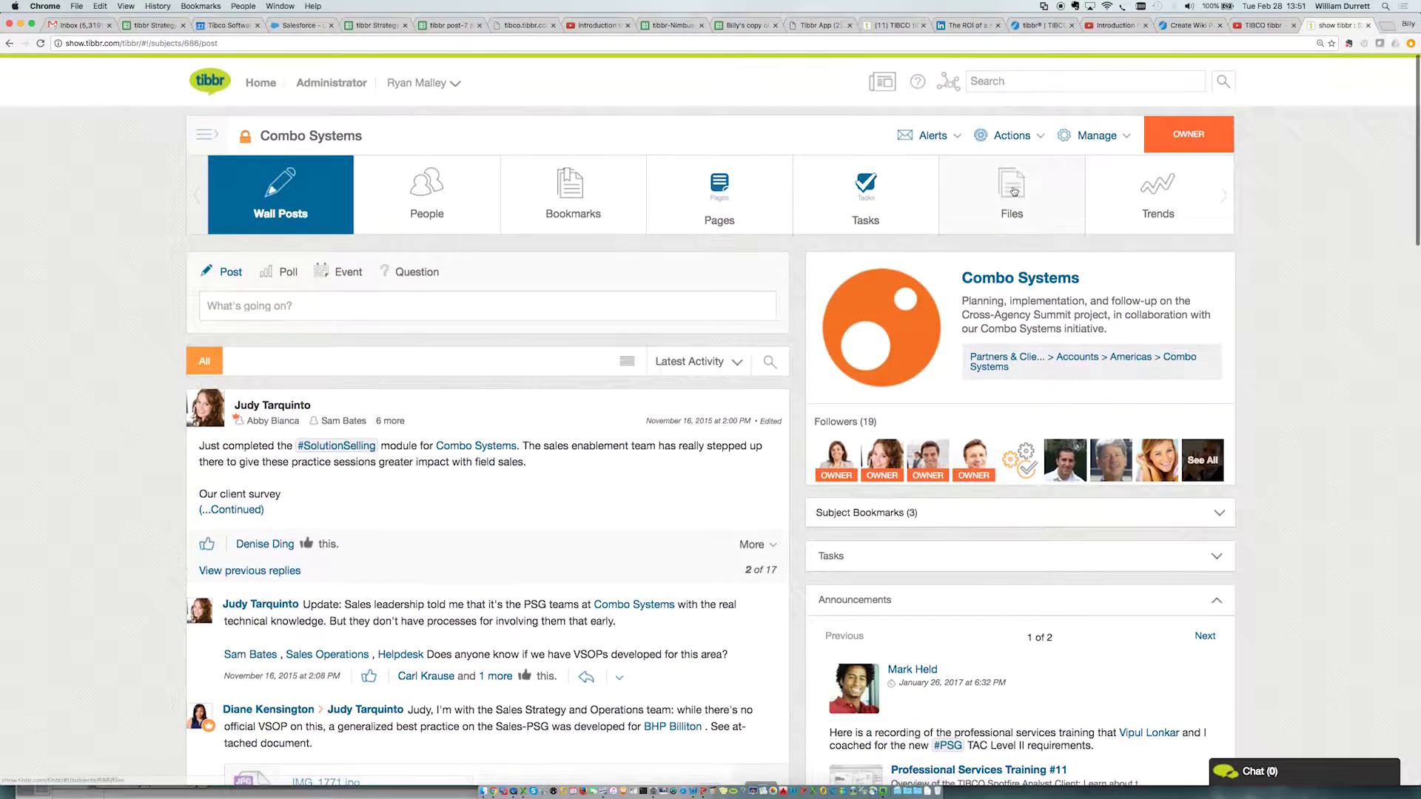
Set up email alerts for new posts in the Combo Systems subject by choosing an alert frequency and saving.
click(949, 139)
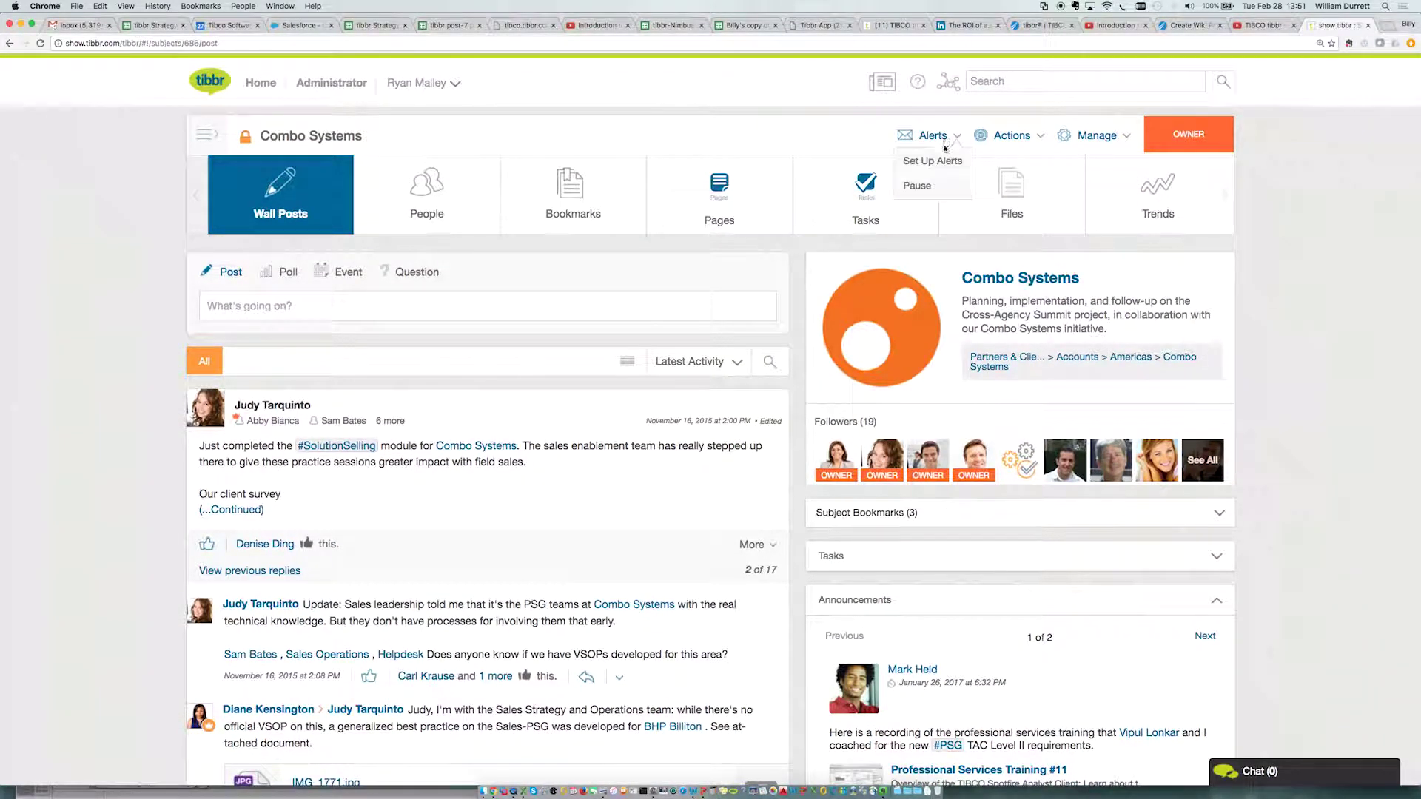
click(945, 160)
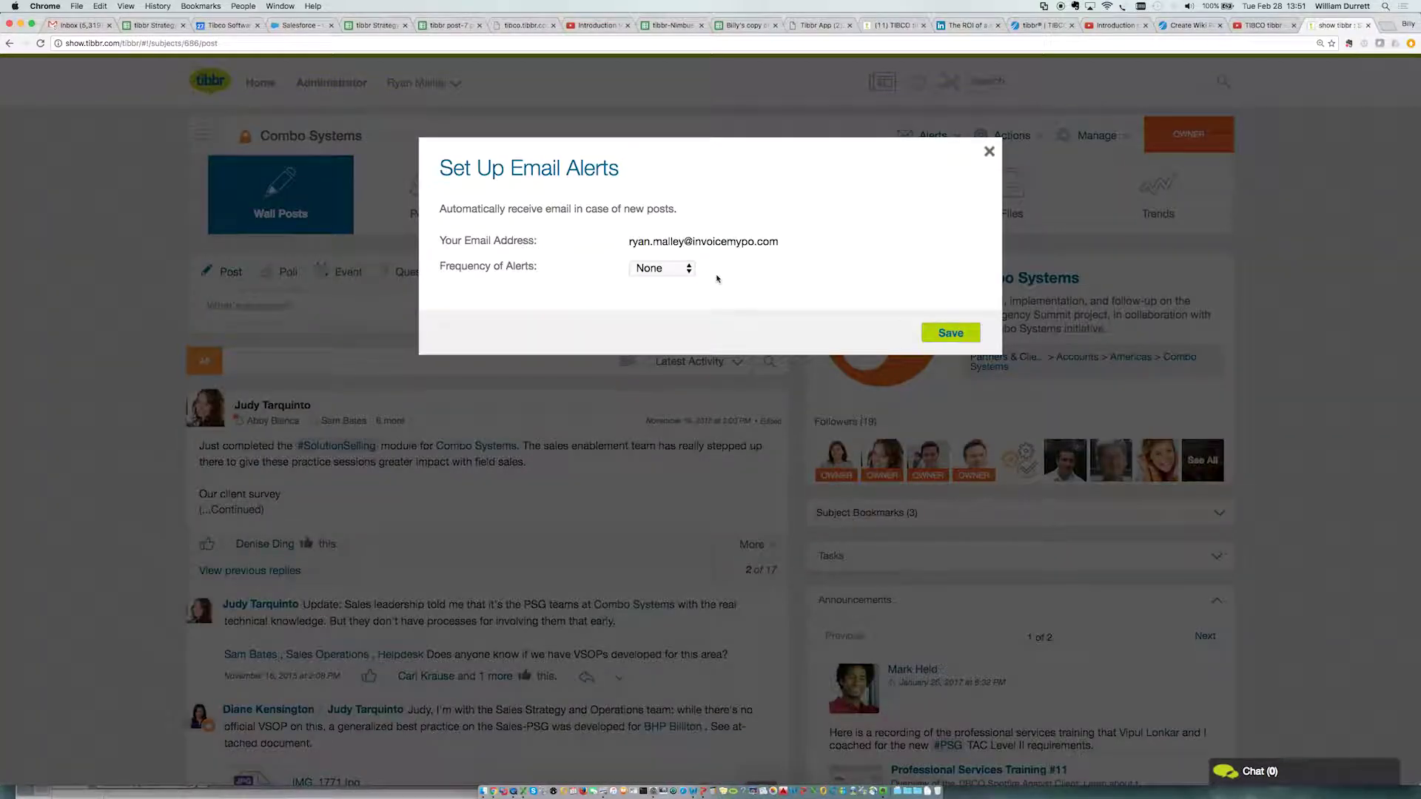
click(674, 270)
click(652, 296)
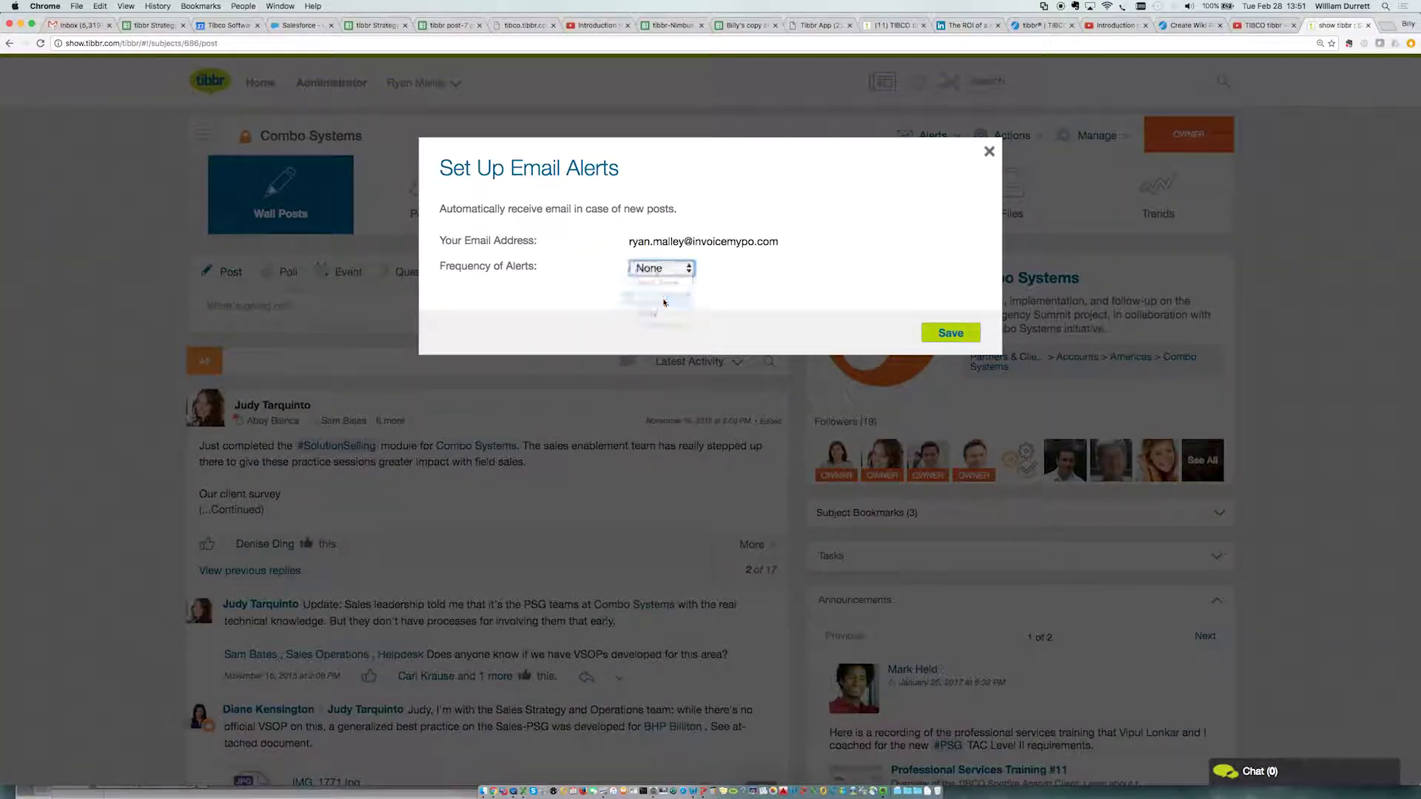
click(951, 333)
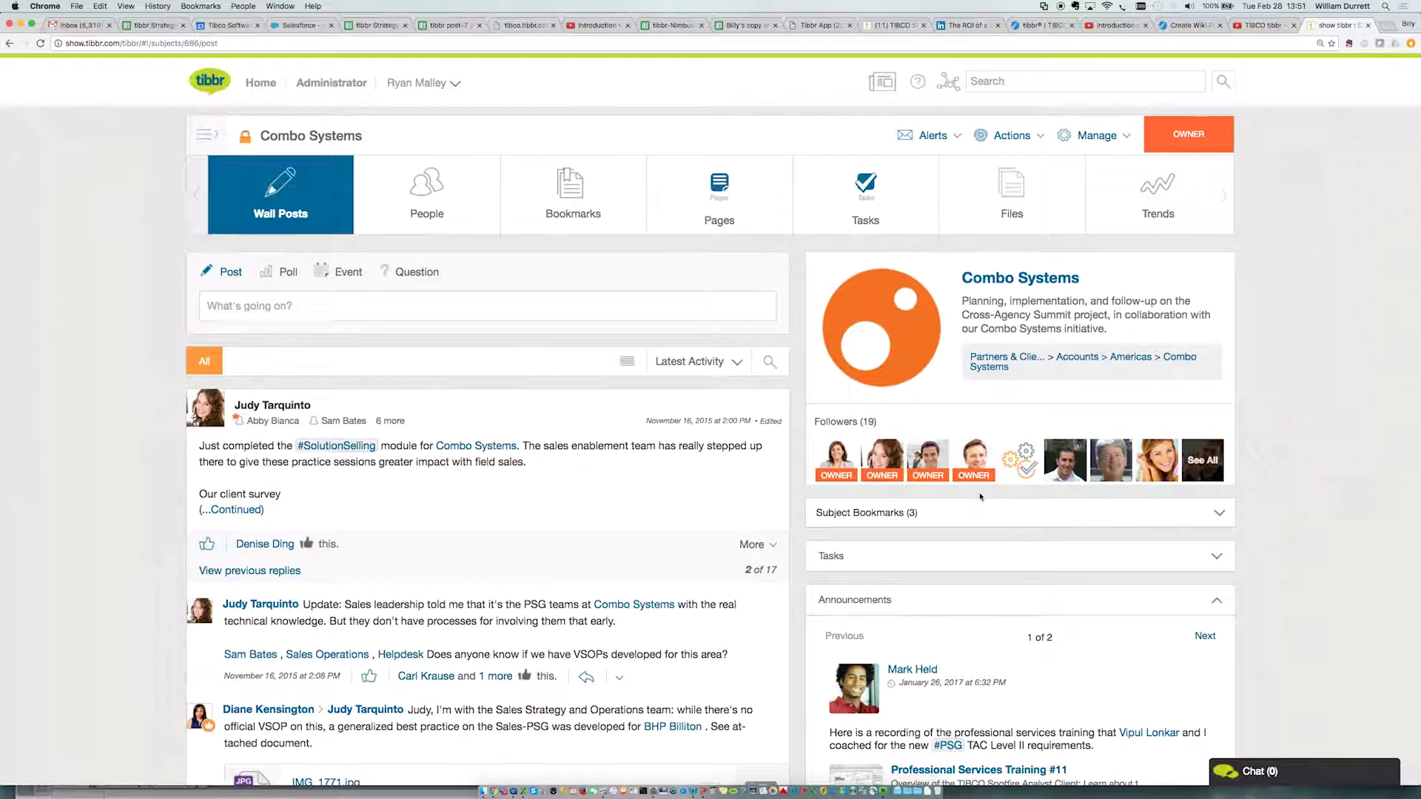
Show the management options for the Combo Systems subject.
click(1102, 137)
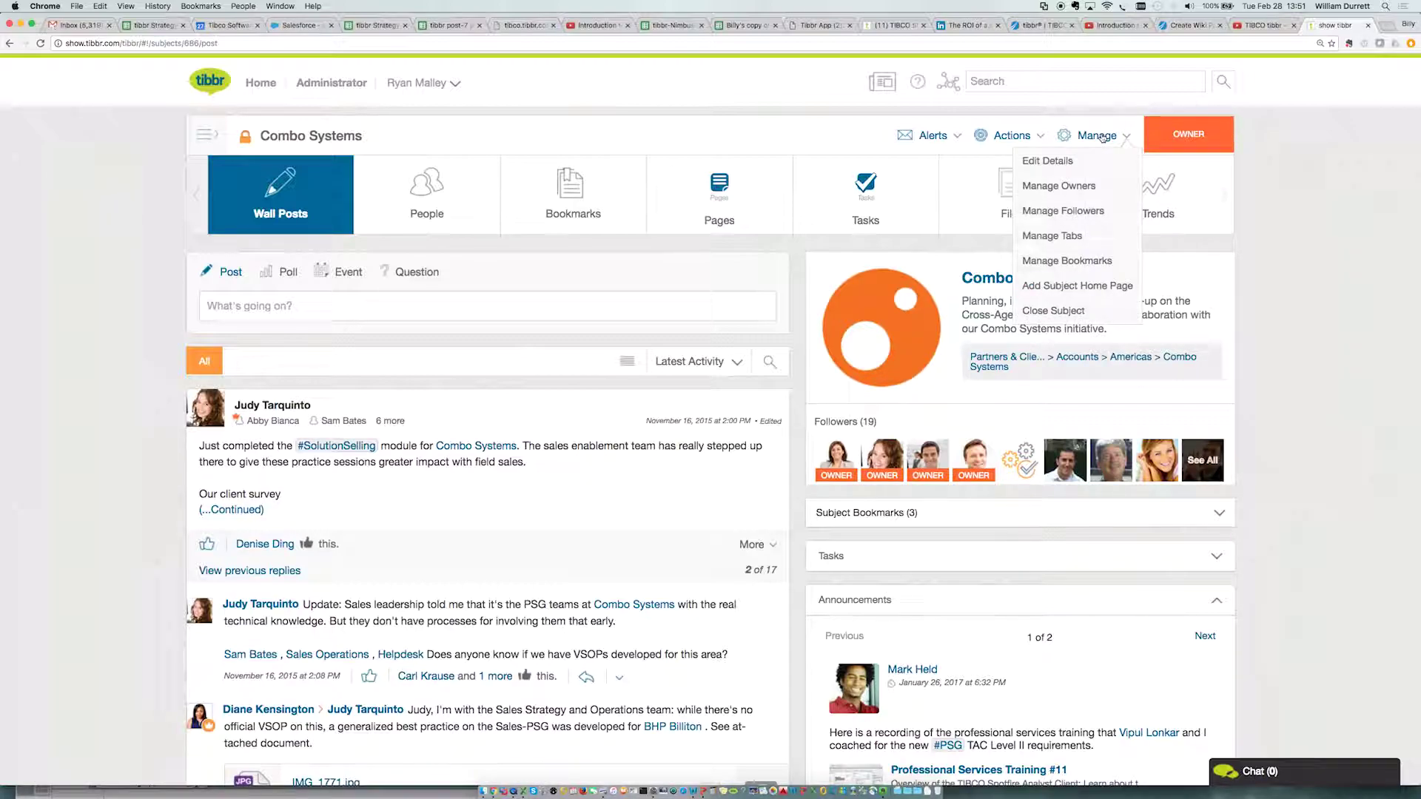